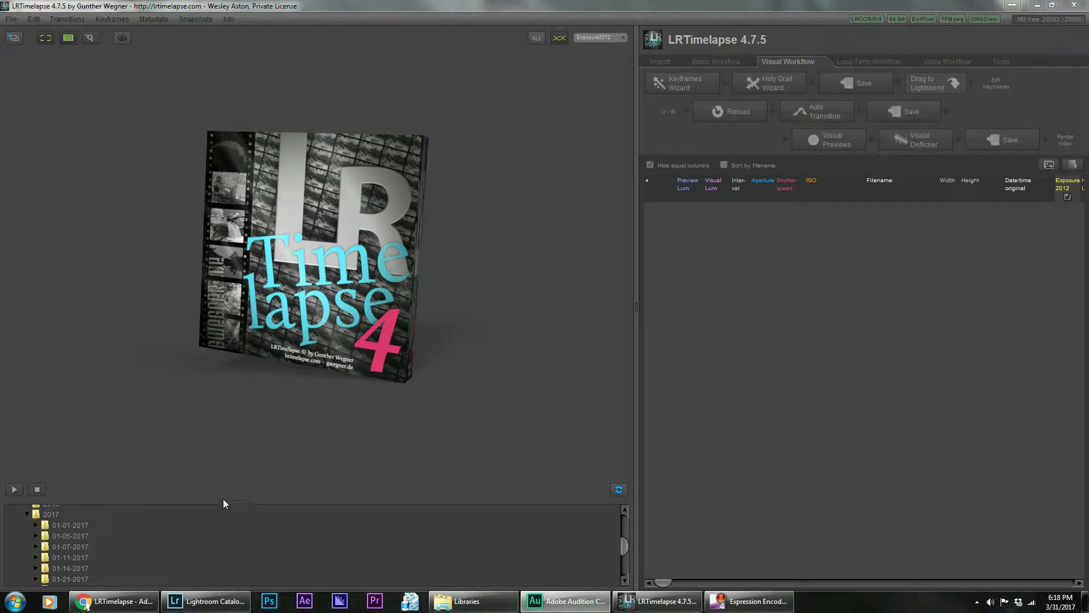
- Switch to the browser to review the LRTimelapse home page and feature list, and bring up the Lightroom library
click(131, 601)
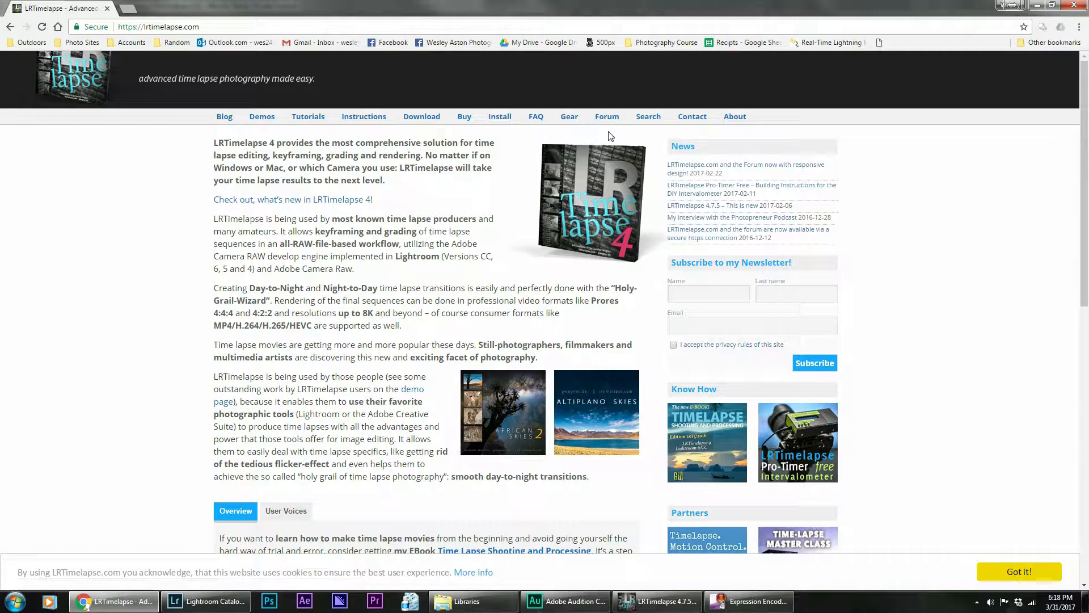
scroll(469, 276, down, 9)
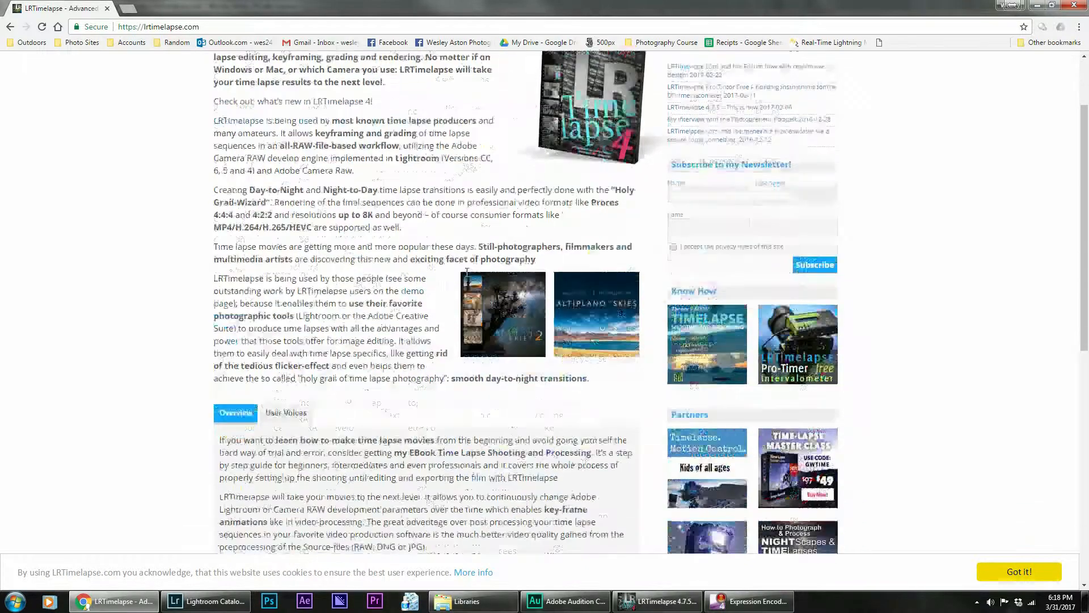
scroll(468, 277, down, 2)
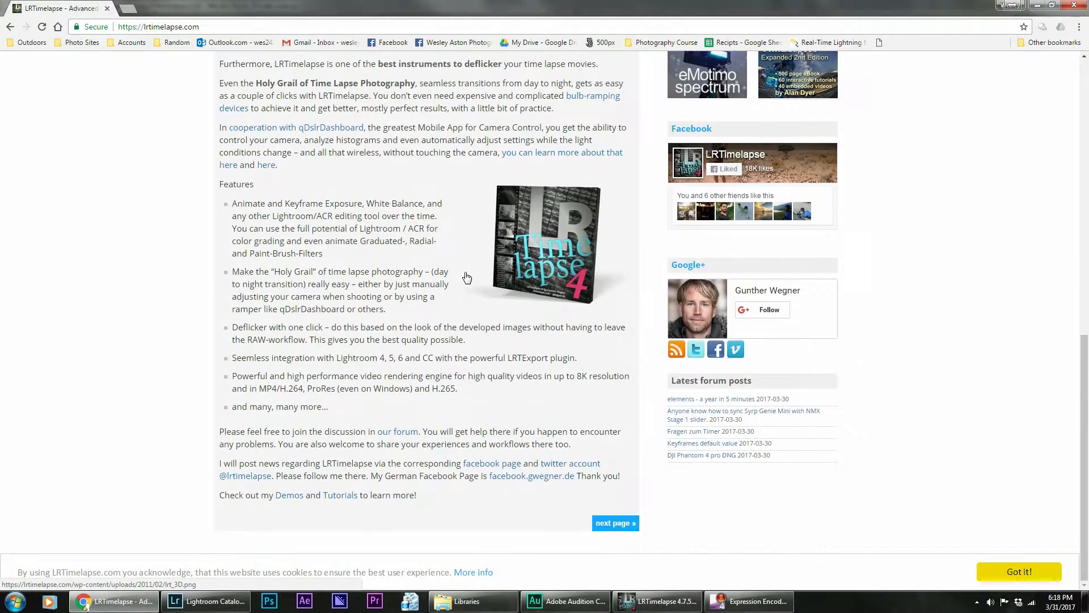
scroll(468, 277, up, 11)
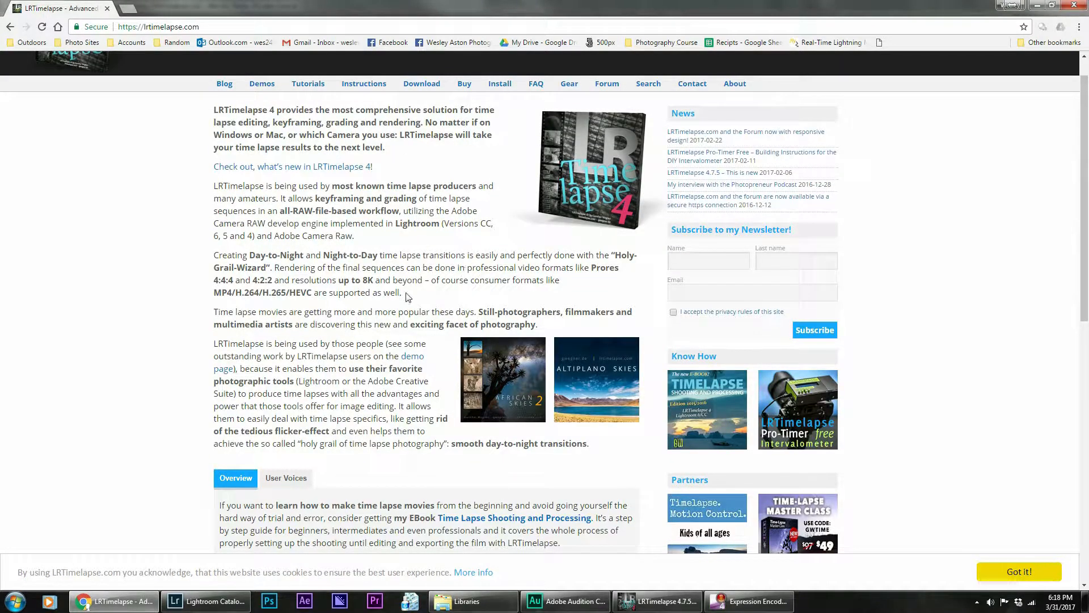
scroll(465, 272, up, 1)
key(alt+Tab)
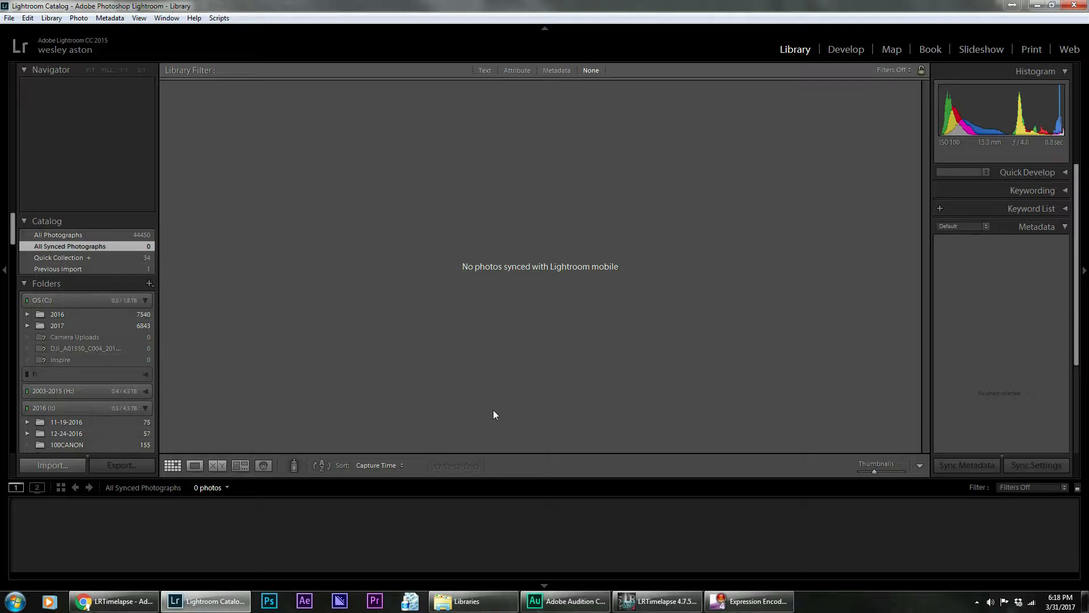
- Switch to LRTimelapse and load the Timelapse 01 image sequence from the 2017 folders
click(661, 601)
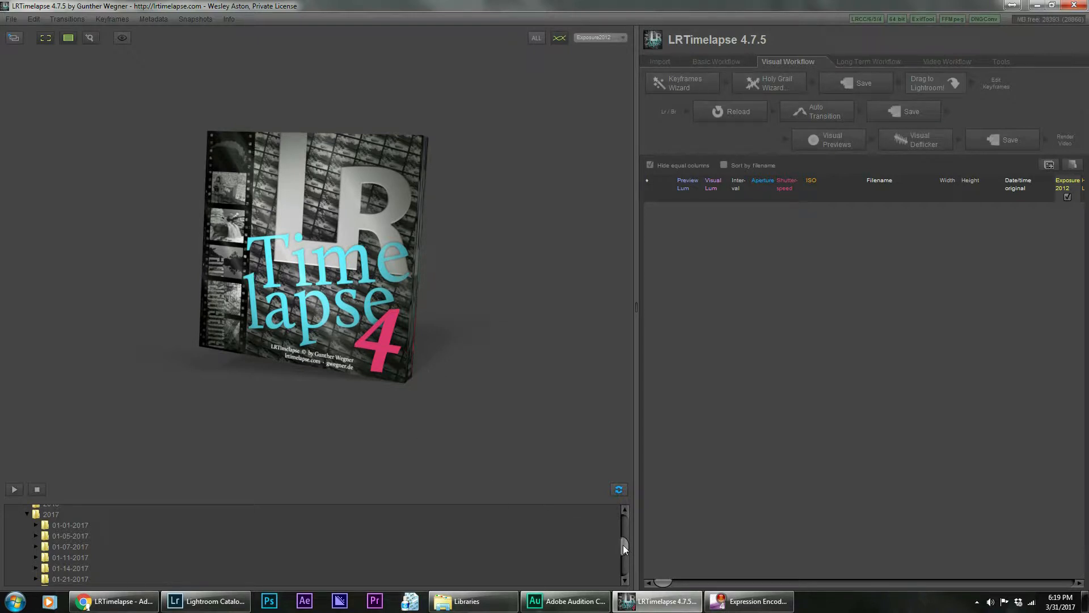
mouse_move(624, 546)
mouse_down()
mouse_move(622, 537)
mouse_move(624, 560)
mouse_up()
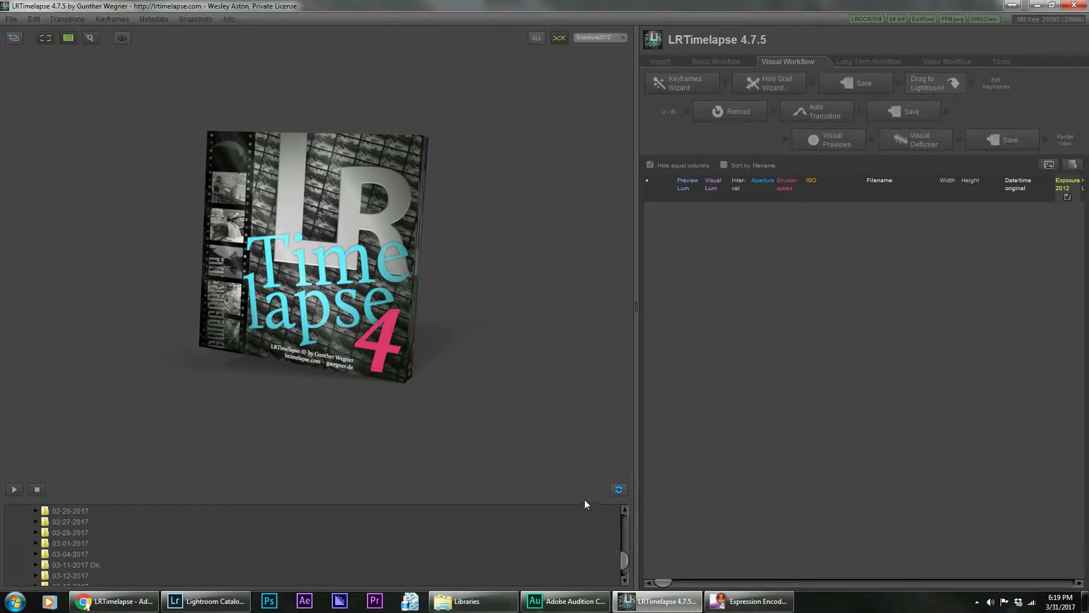
drag(622, 559, 621, 555)
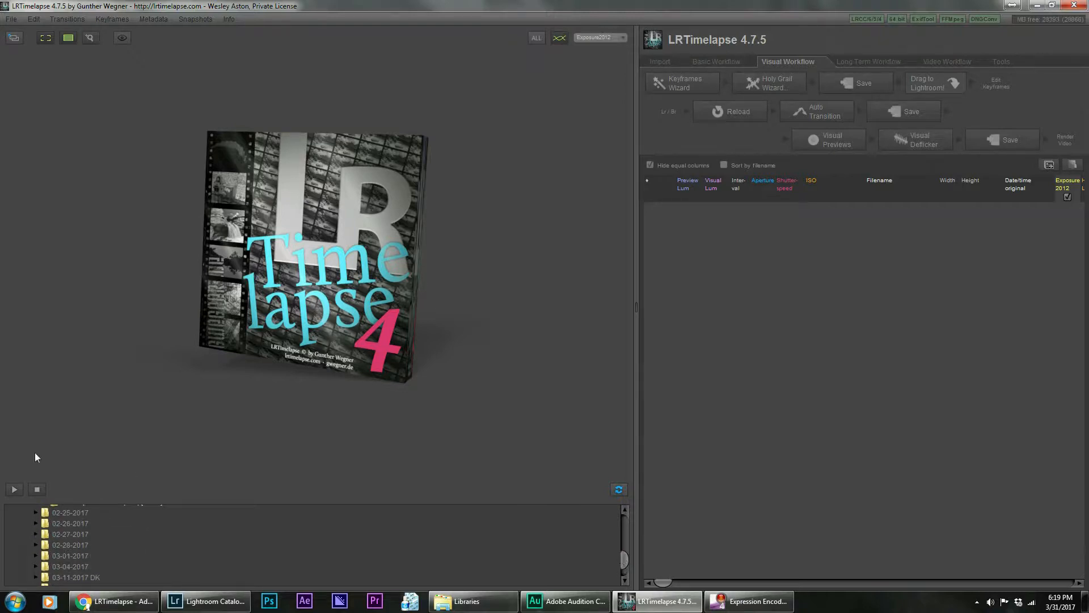
scroll(138, 527, up, 1)
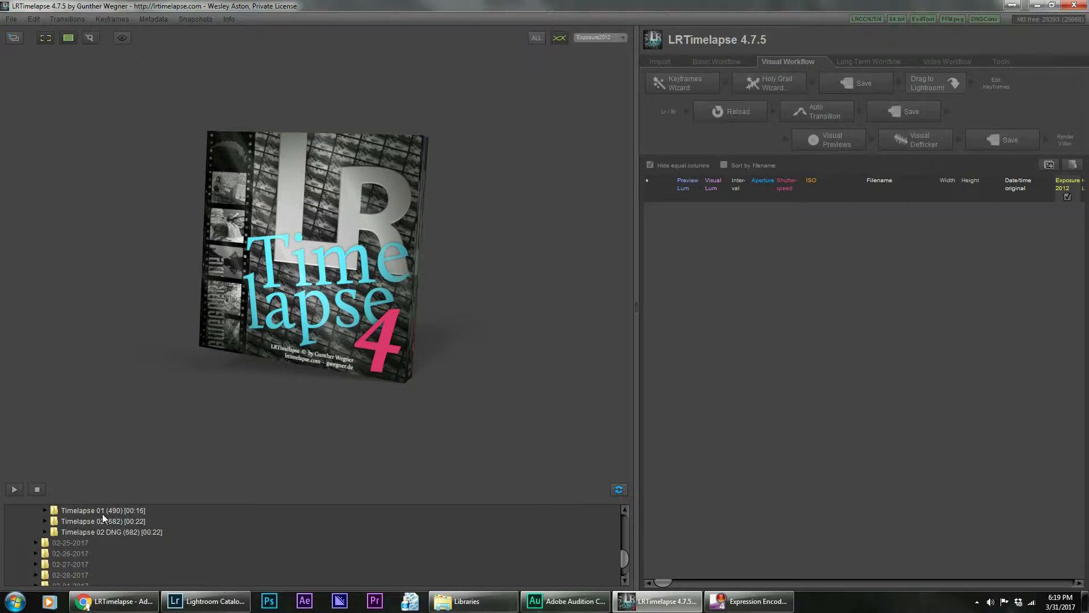
scroll(146, 518, up, 1)
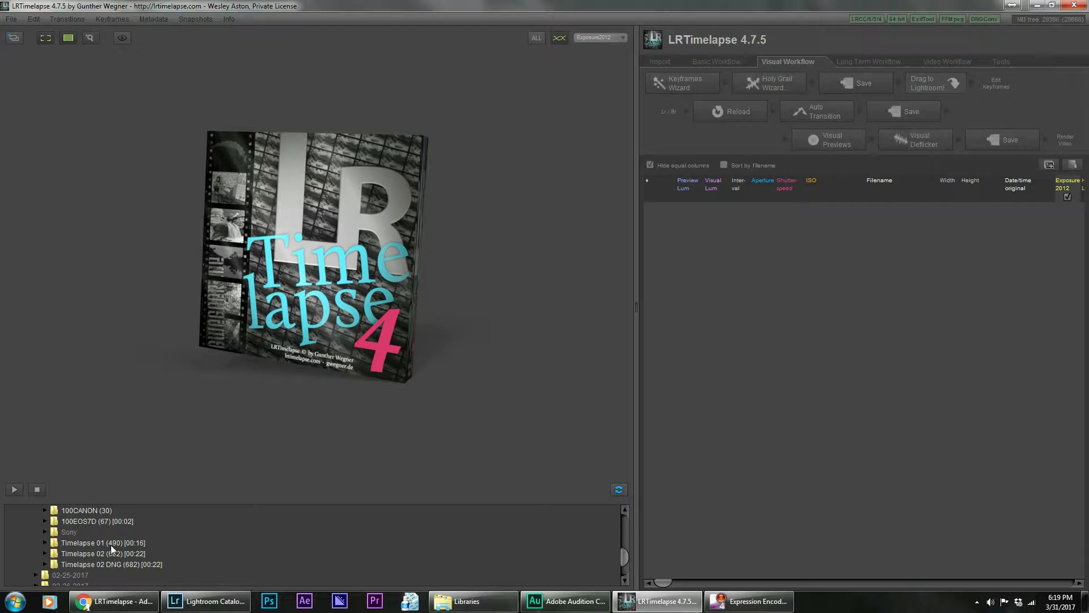
click(110, 544)
click(133, 543)
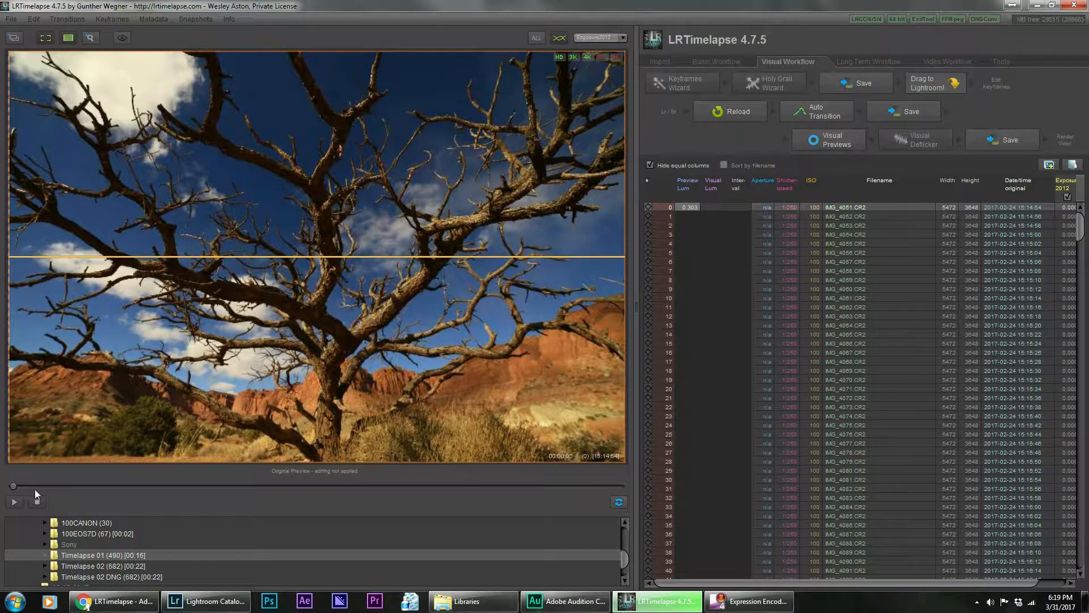
- Scrub through the loaded sequence's preview and play it to examine the brightness changes
drag(46, 489, 127, 489)
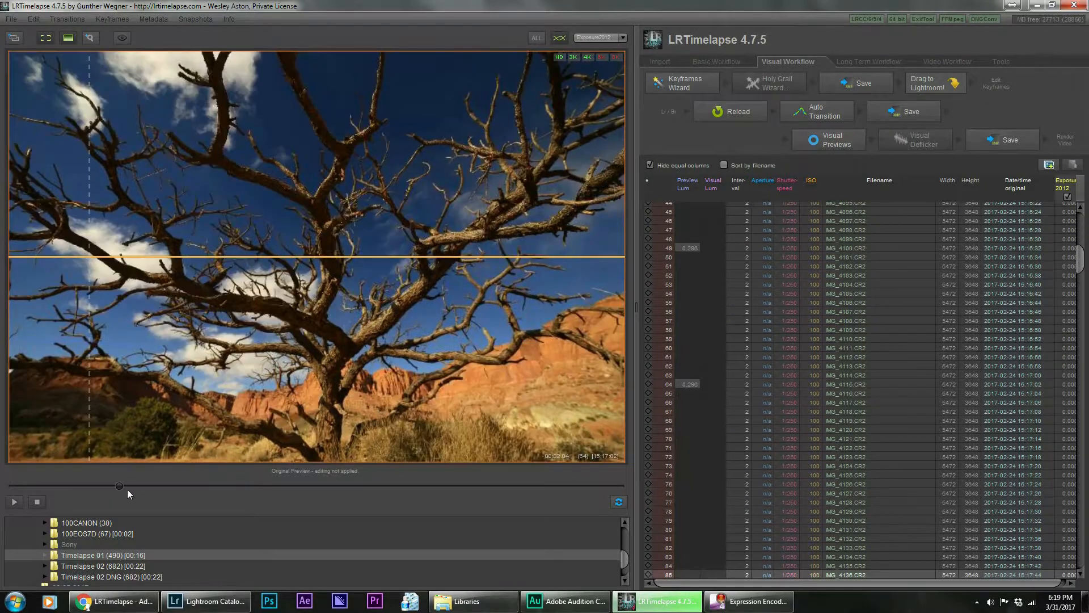
drag(205, 488, 295, 487)
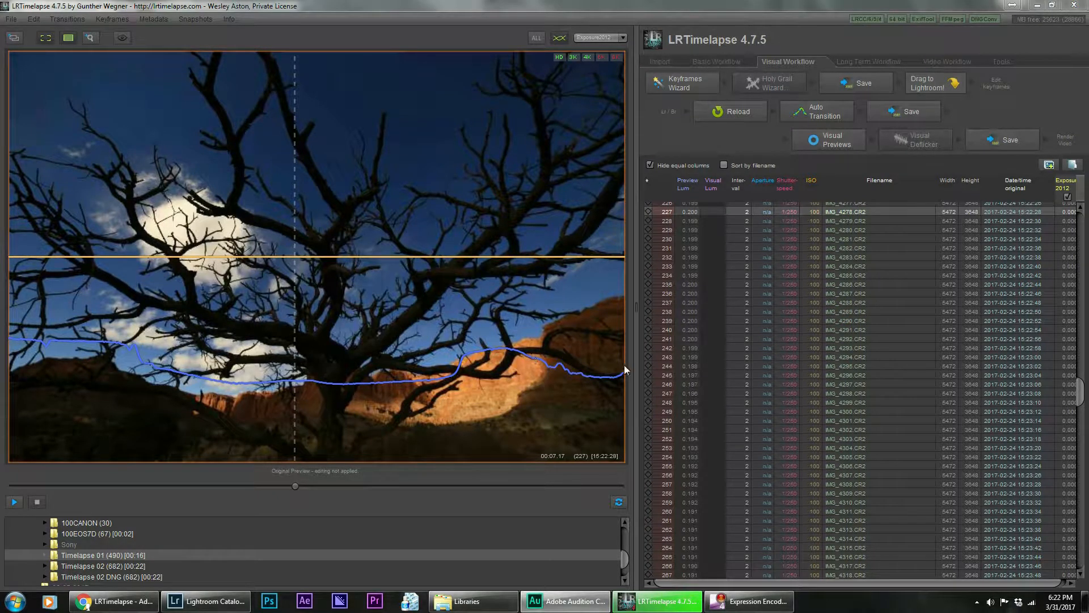
click(15, 503)
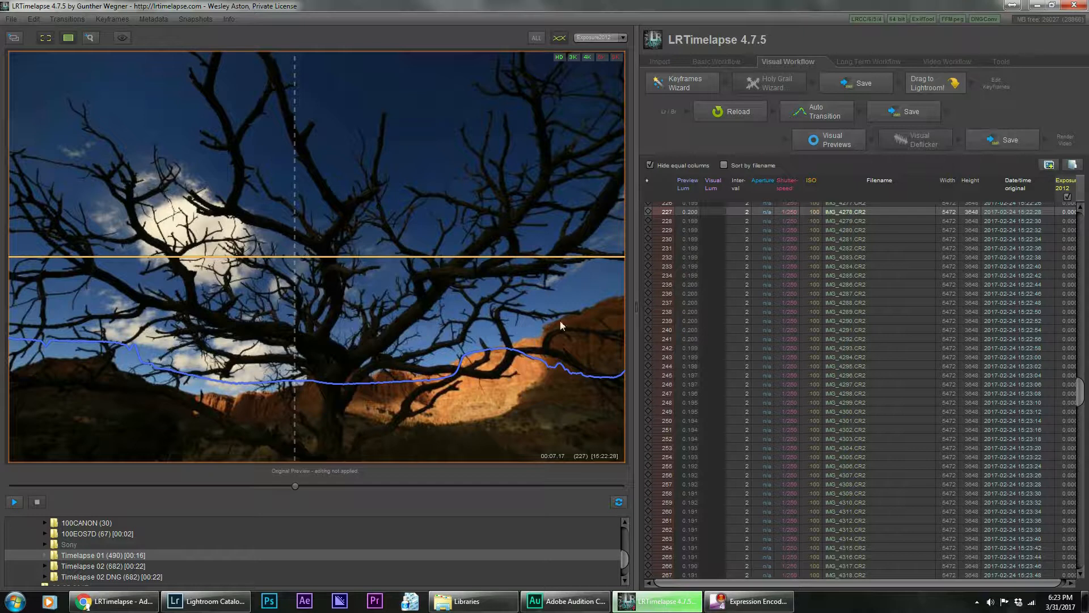
- Create 3 keyframes for the sequence with the Keyframes Wizard and save the metadata
click(683, 84)
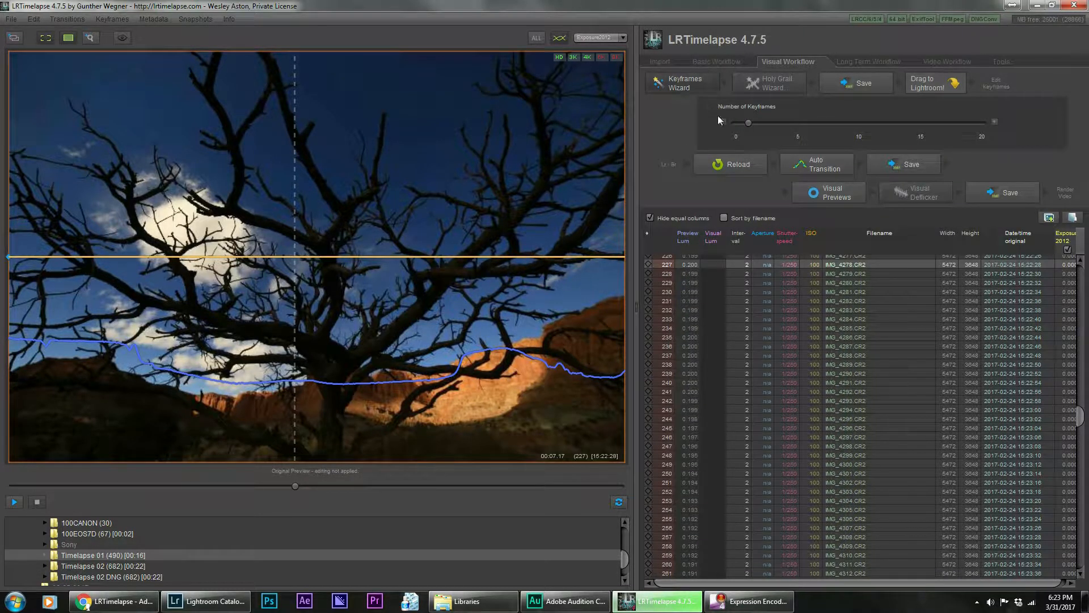
mouse_move(764, 124)
mouse_down()
mouse_move(1003, 148)
mouse_move(761, 135)
mouse_up()
drag(295, 486, 461, 483)
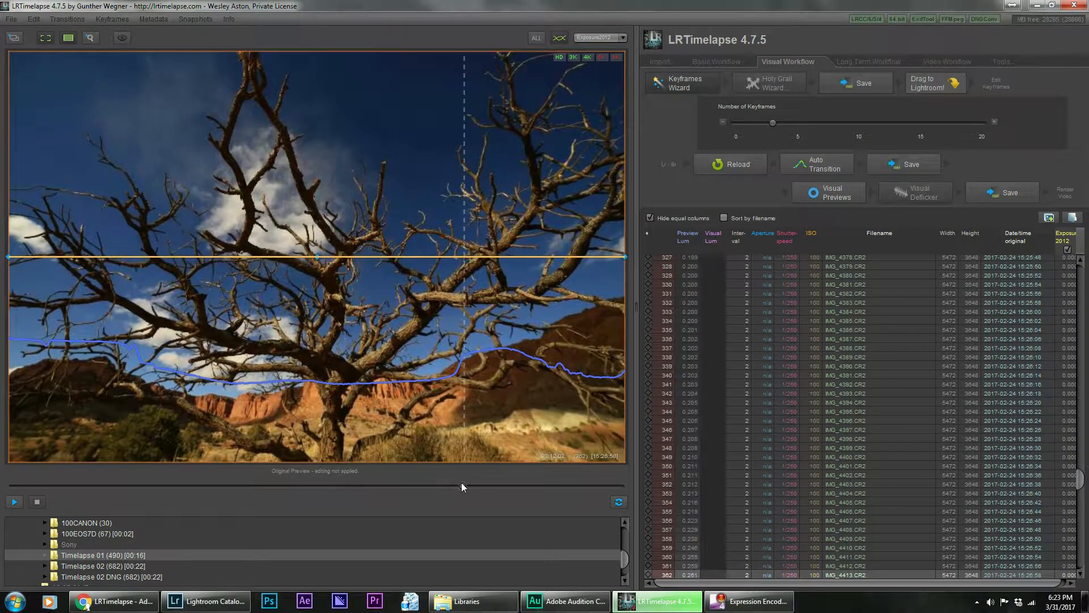
click(648, 576)
click(863, 86)
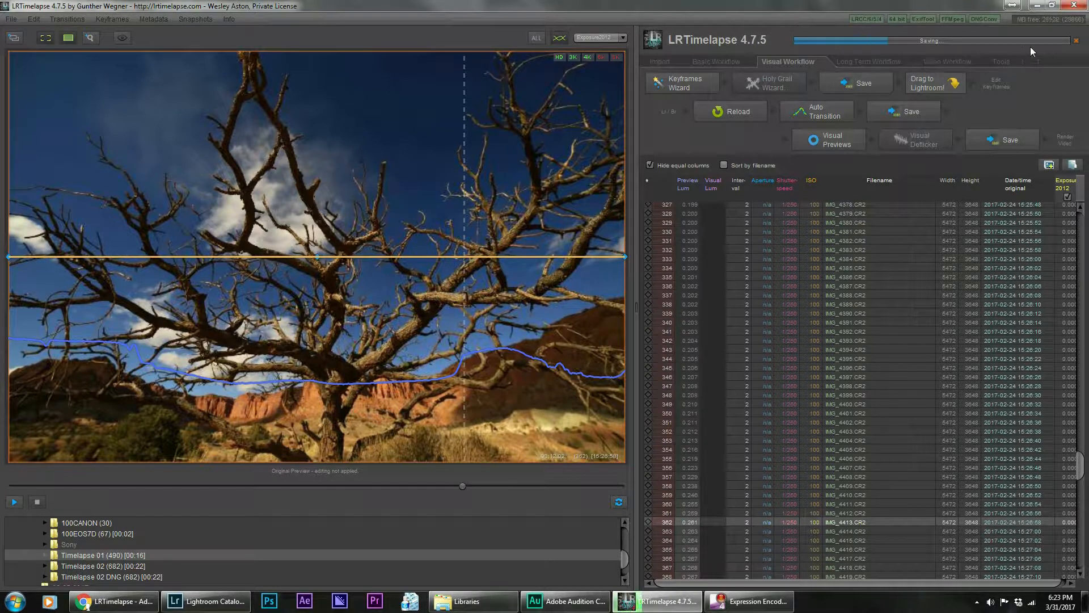
- Transfer the sequence from LRTimelapse into the Lightroom library and import all its photos with the Add option
click(925, 80)
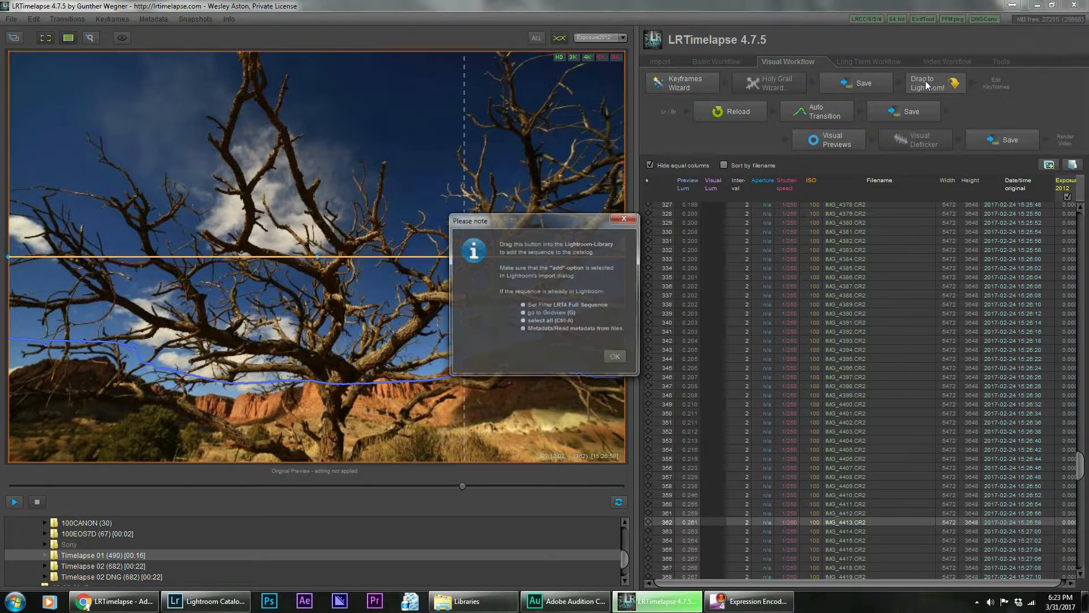
click(616, 358)
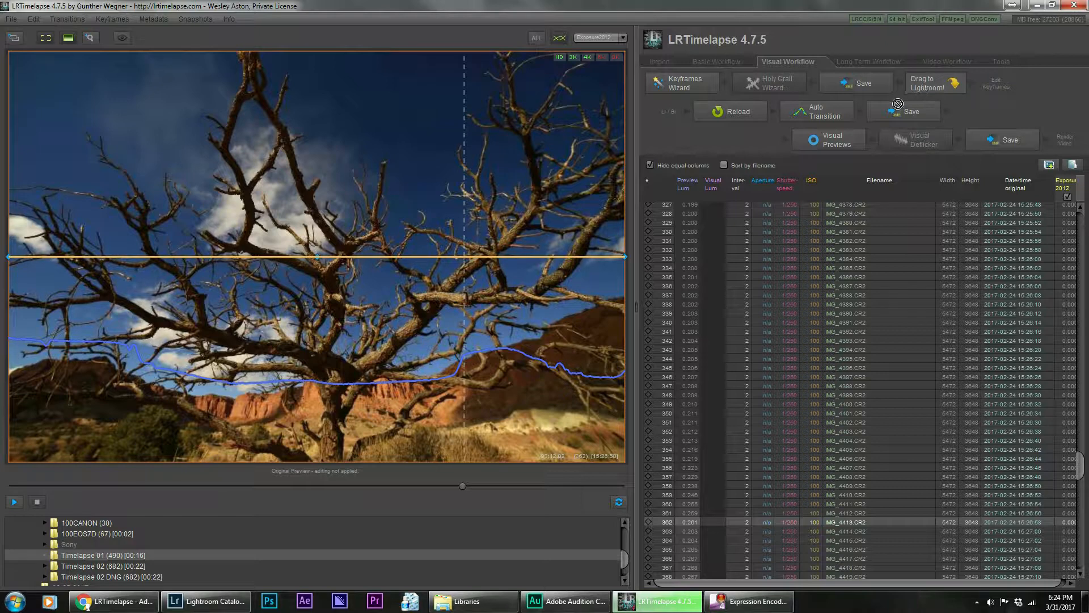
drag(898, 104, 333, 356)
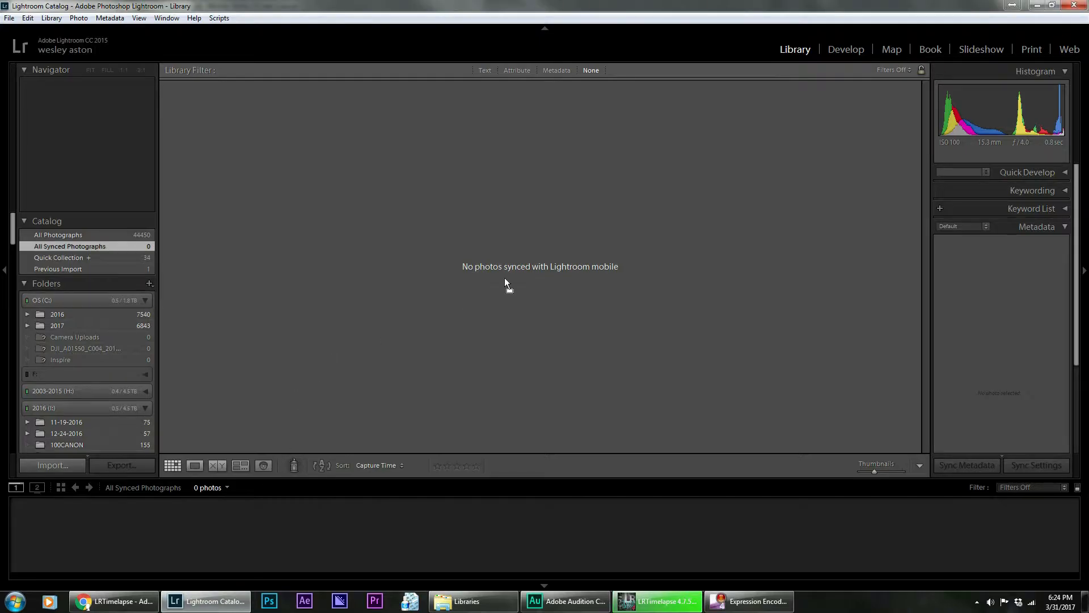
drag(539, 228, 503, 261)
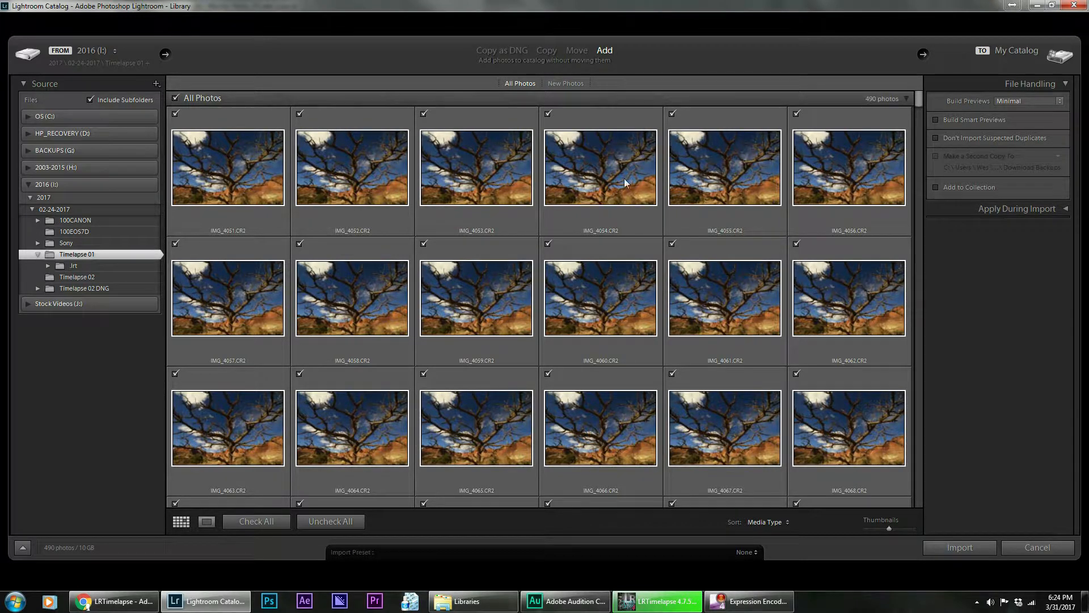
click(960, 547)
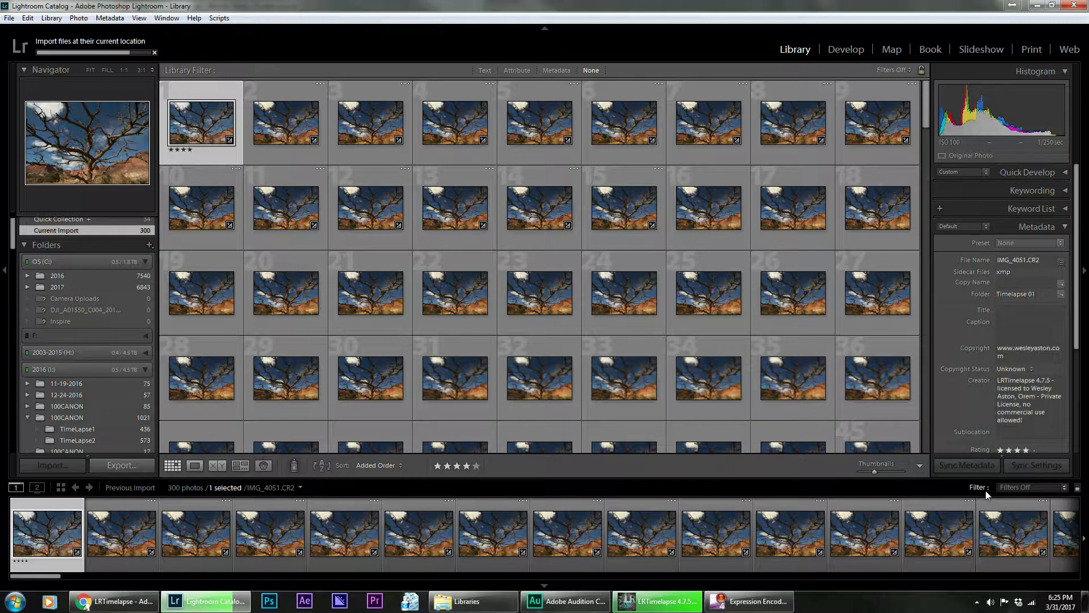
- Filter the imported photos with the 01 LRT4 Keyframes preset and open the first keyframe for developing
click(1064, 489)
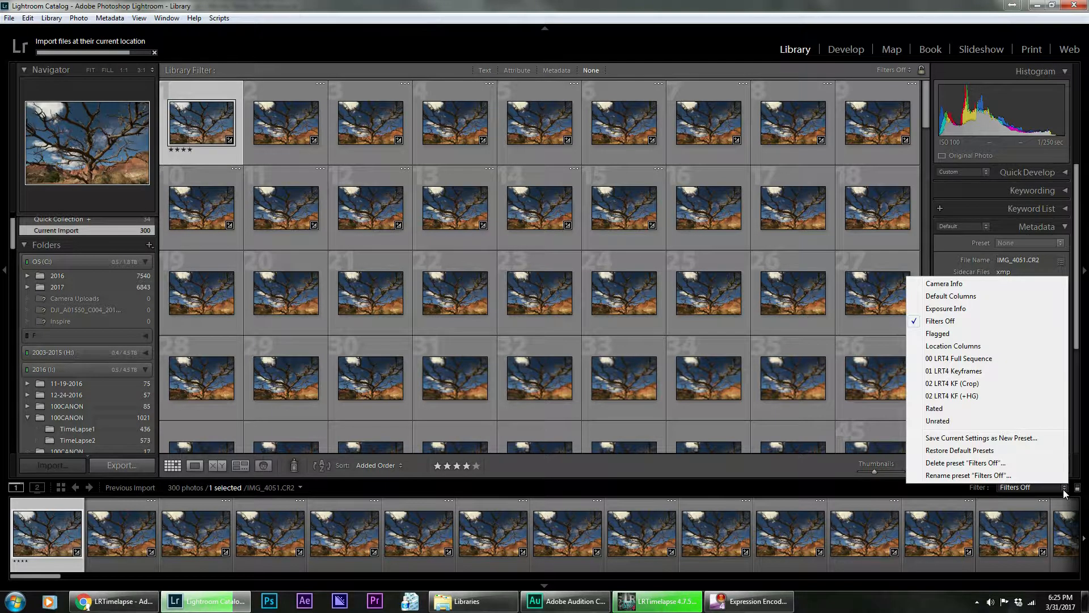
click(954, 371)
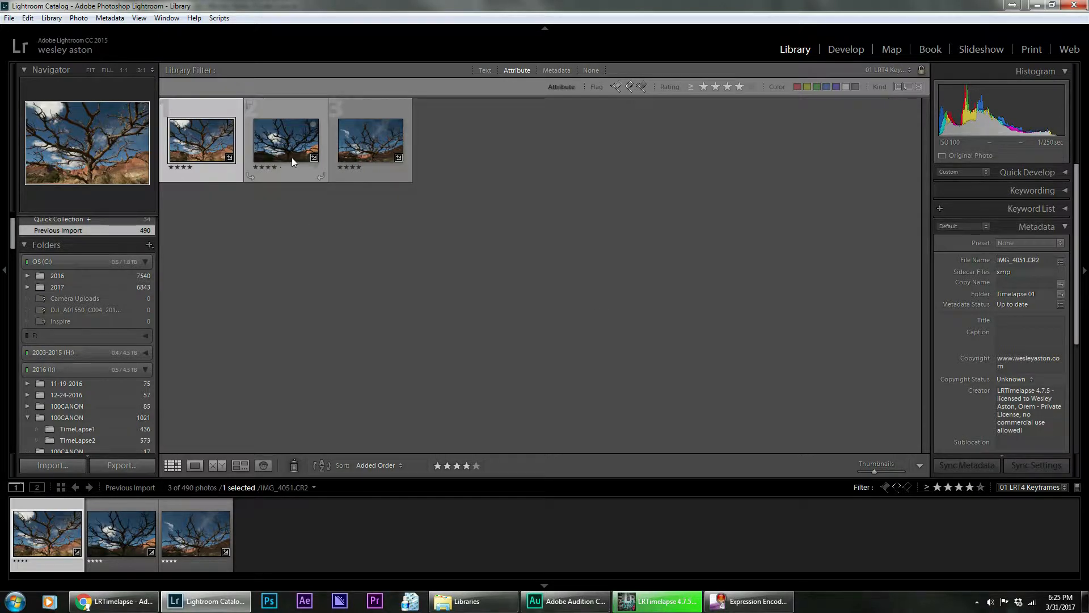
click(841, 49)
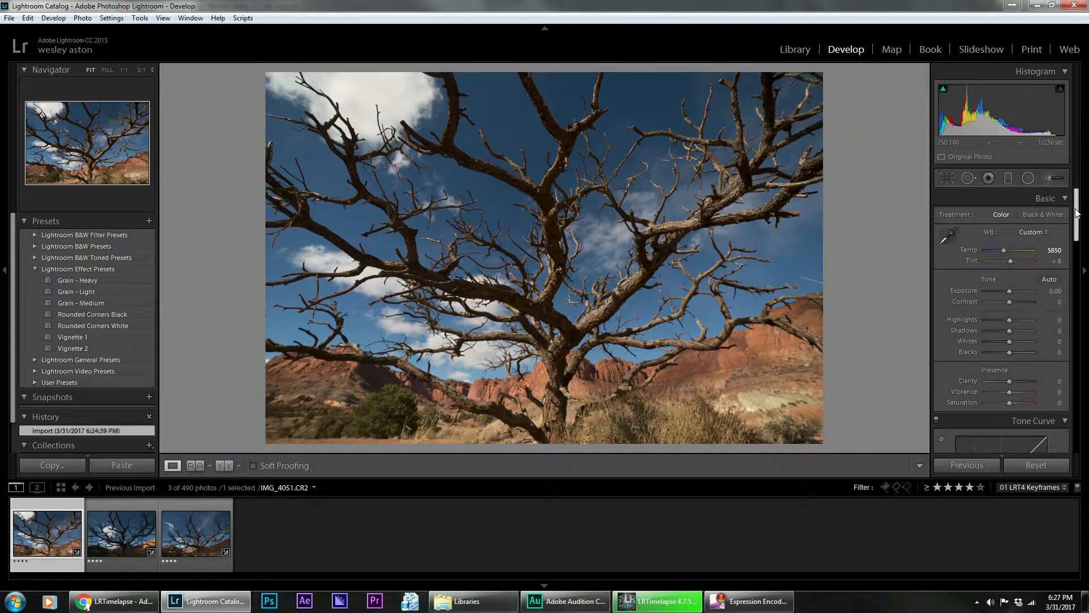
- Set the first keyframe's Exposure to +1.07, Contrast +7, Highlights -62, Temp 5333, Clarity +10 and Vibrance +17
mouse_move(1076, 213)
mouse_down()
mouse_move(1070, 414)
mouse_move(1075, 213)
mouse_up()
scroll(1074, 234, down, 2)
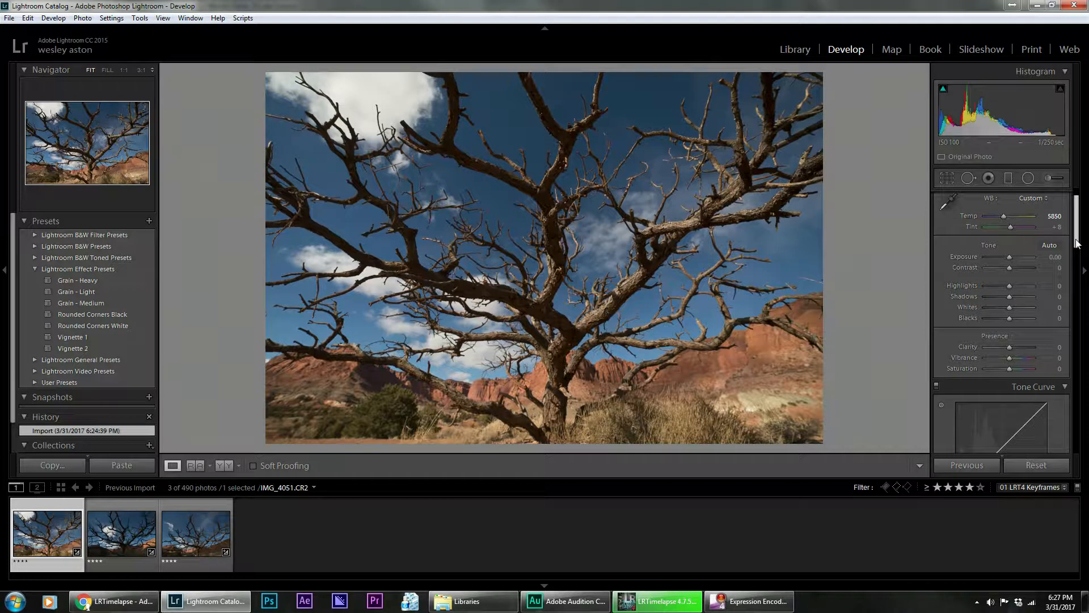
drag(1009, 257, 994, 288)
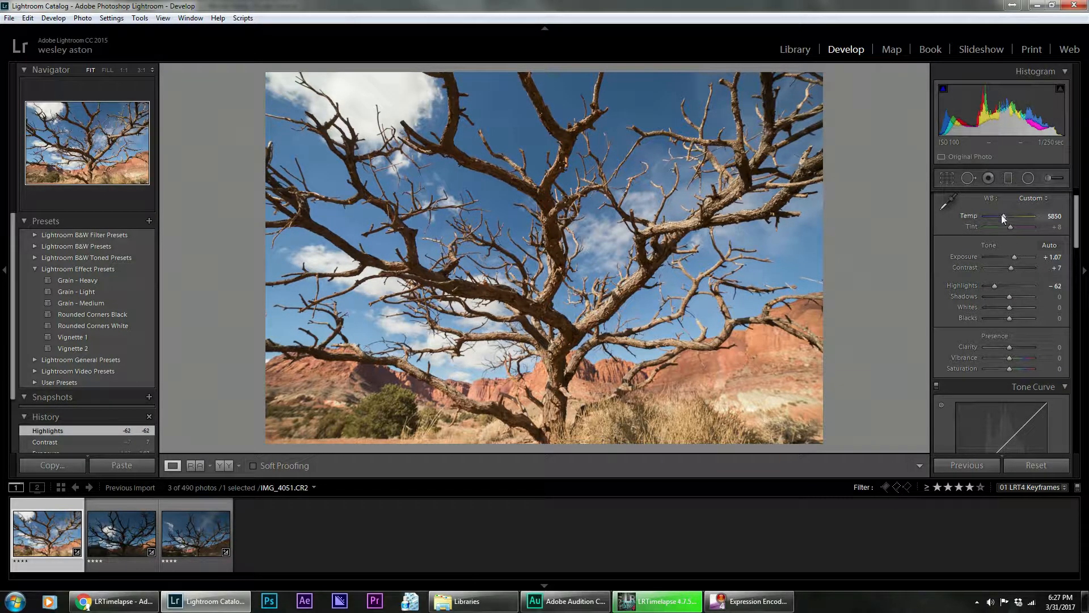
drag(1003, 218, 1001, 218)
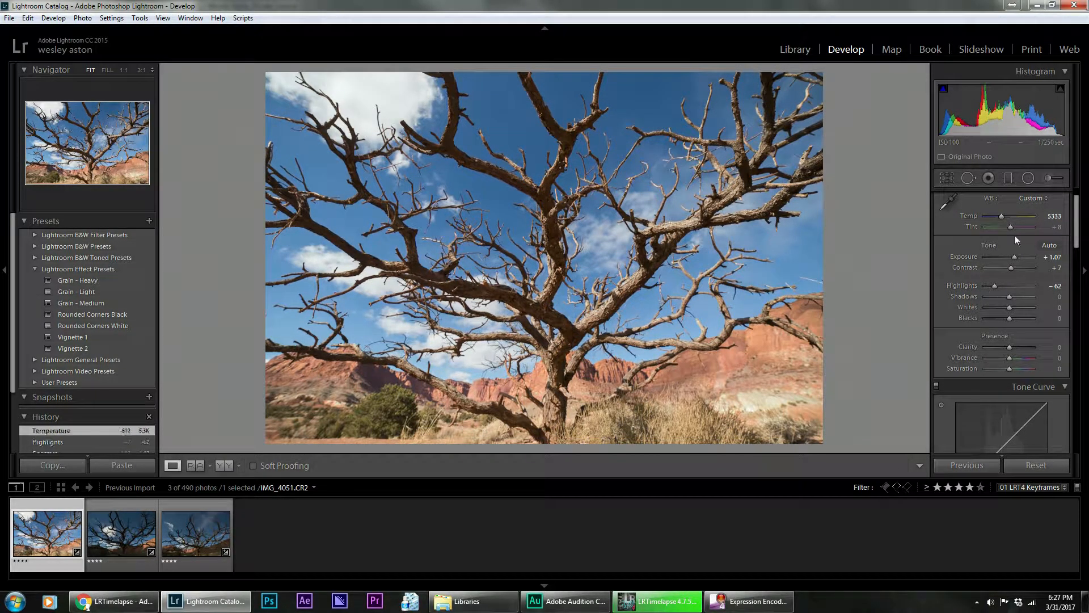
drag(1010, 349, 1019, 361)
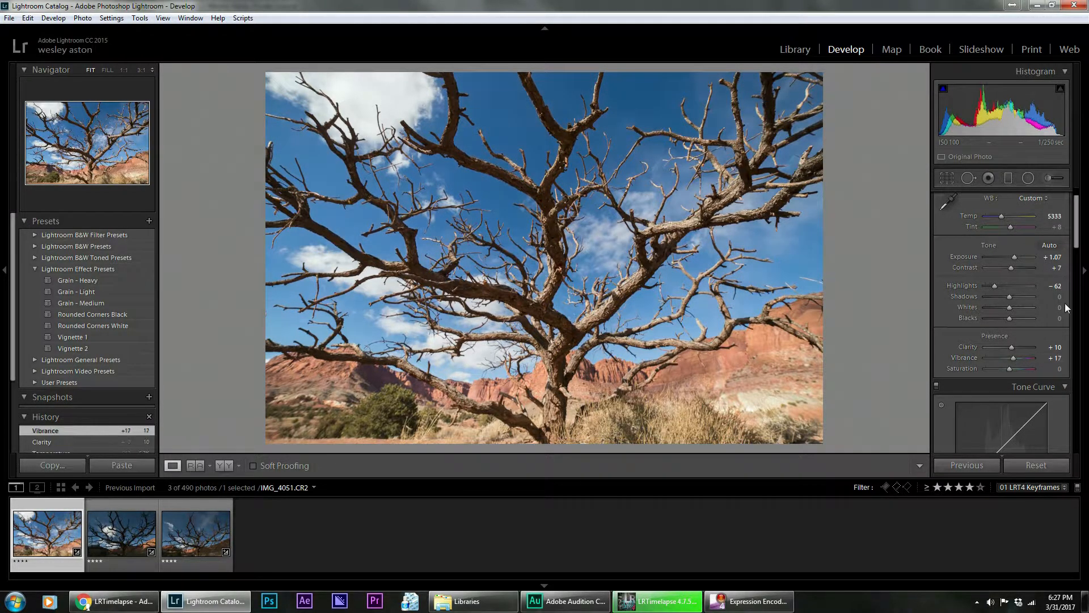
- Set the first keyframe's Dehaze to +38 and its HSL saturation to -33 for Red and +7 for Orange
scroll(1003, 427, down, 15)
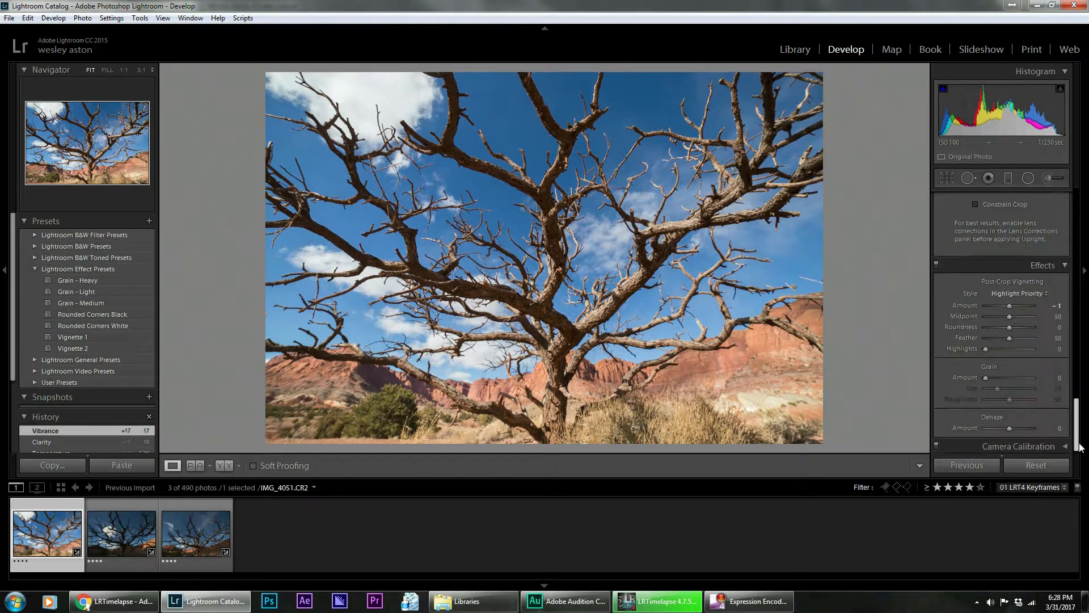
drag(1010, 422, 1079, 170)
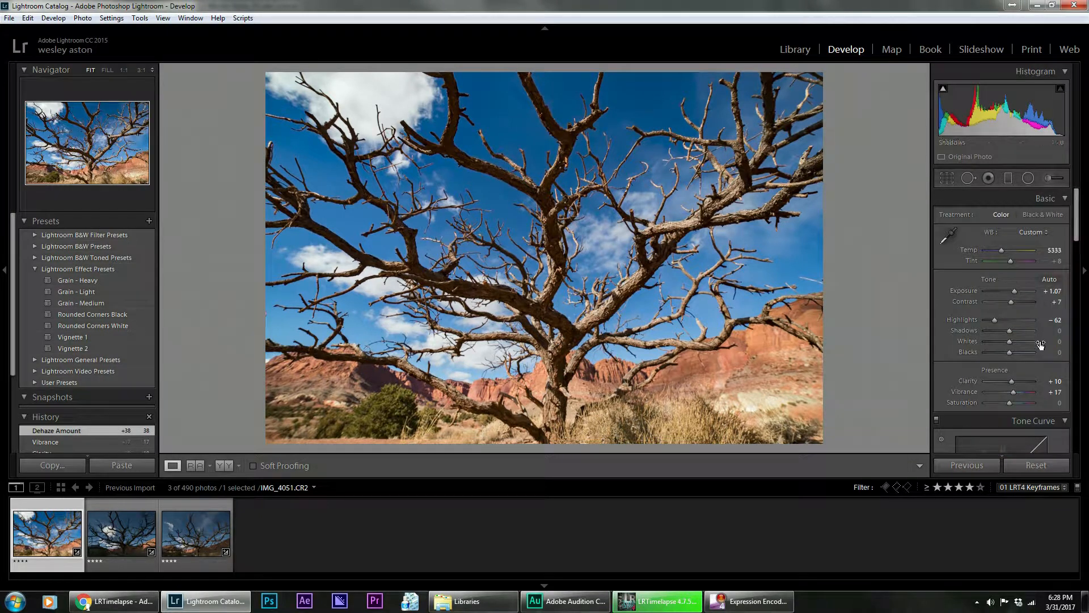
scroll(1038, 350, down, 3)
scroll(1037, 350, down, 5)
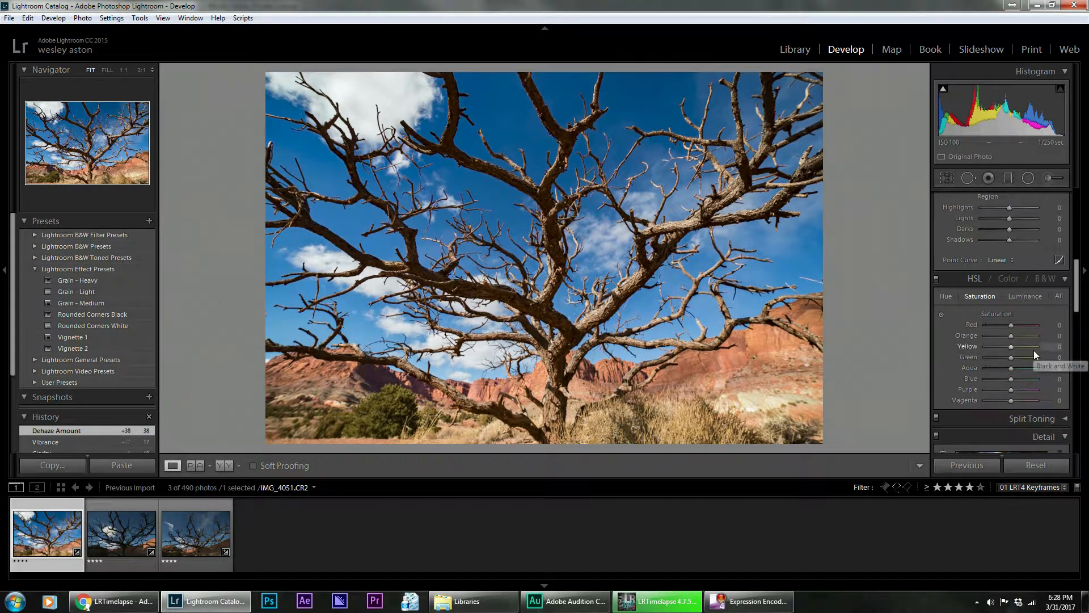
mouse_move(1011, 324)
mouse_down()
mouse_move(1002, 323)
mouse_move(1013, 335)
mouse_up()
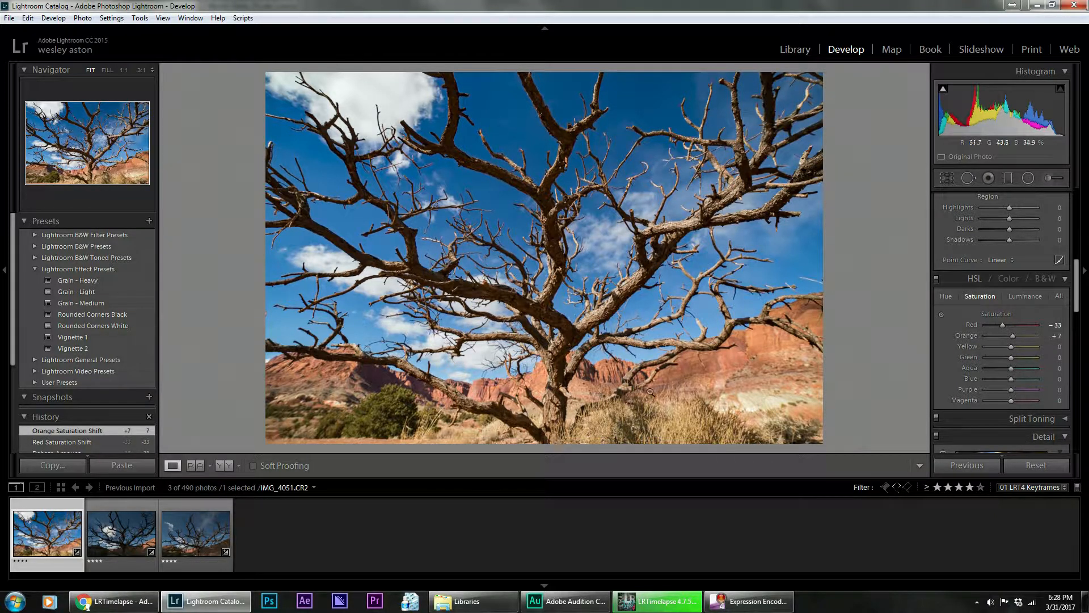
- Straighten the first keyframe with a crop angle of 0.99 and apply the crop
click(947, 178)
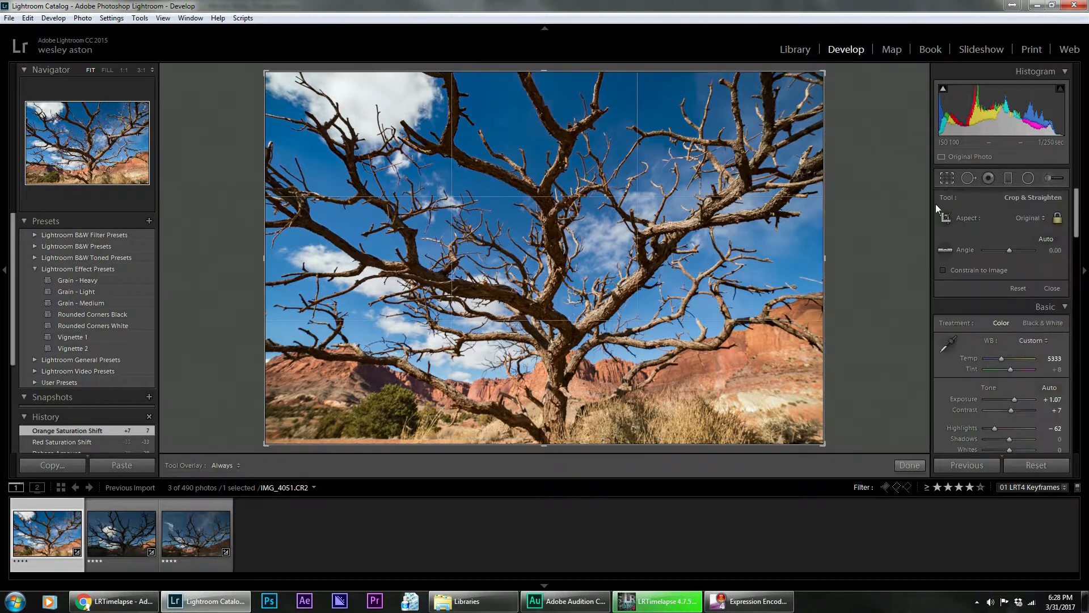
drag(849, 210, 848, 214)
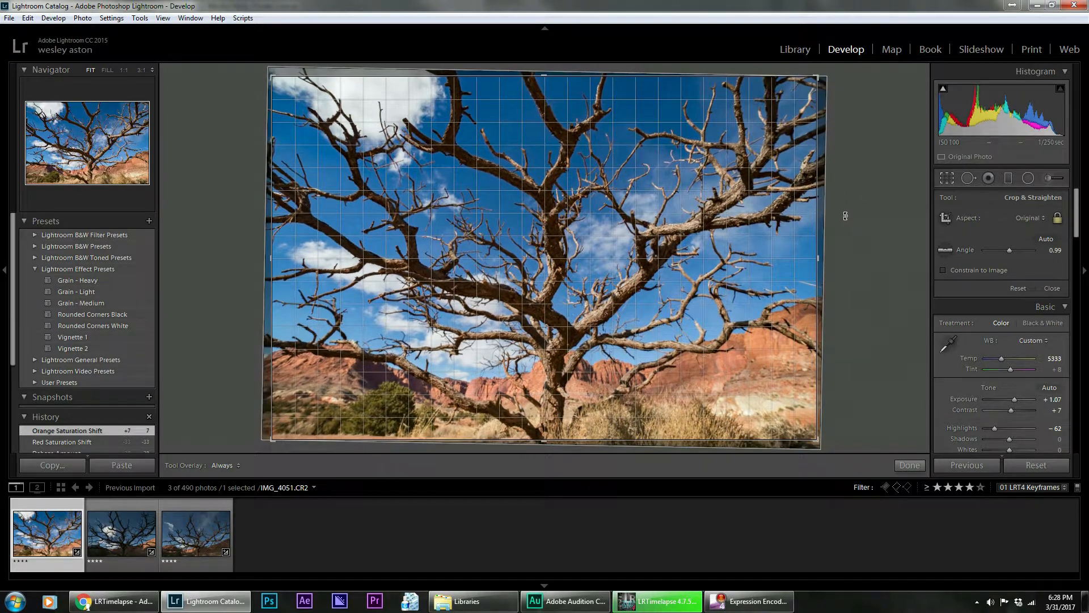
key(Return)
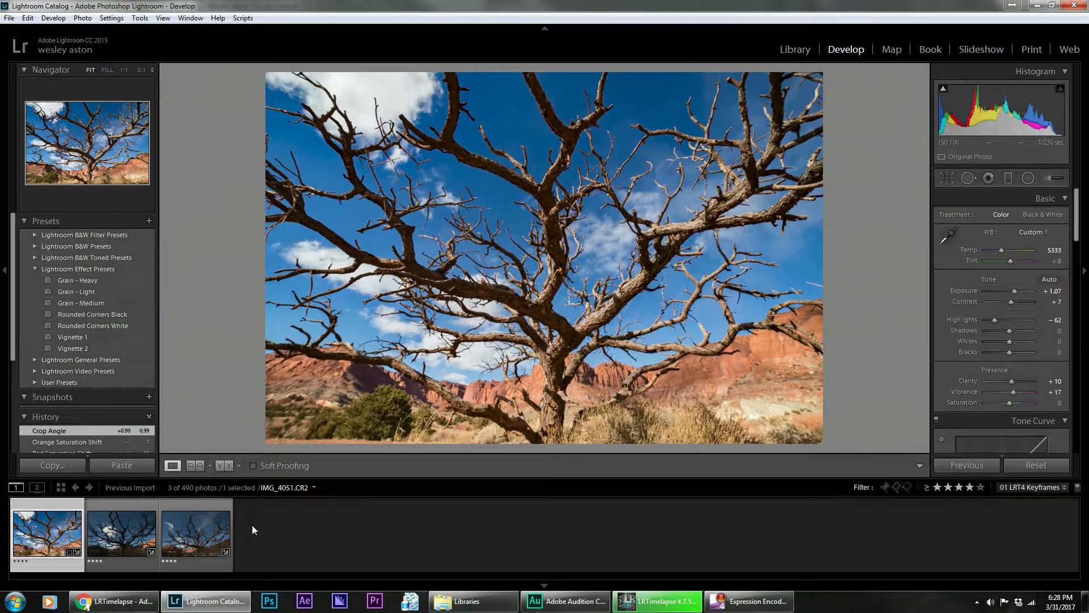
- Select all three keyframes, run the 01 LRTimelapse Sync Keyframes script from the first one, and check the second and third keyframes
click(108, 536)
click(182, 537)
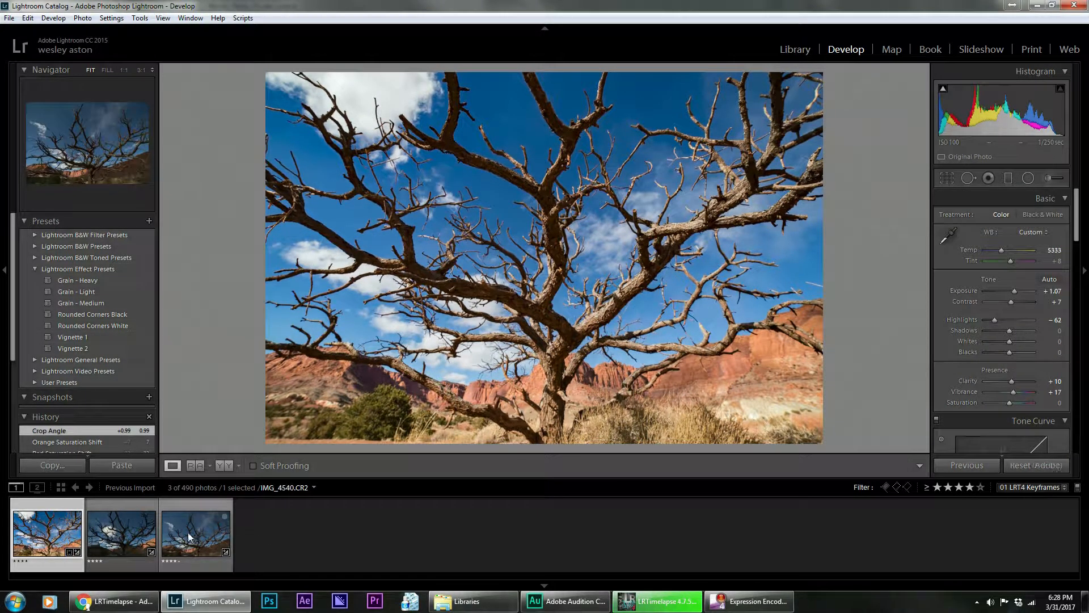
click(122, 534)
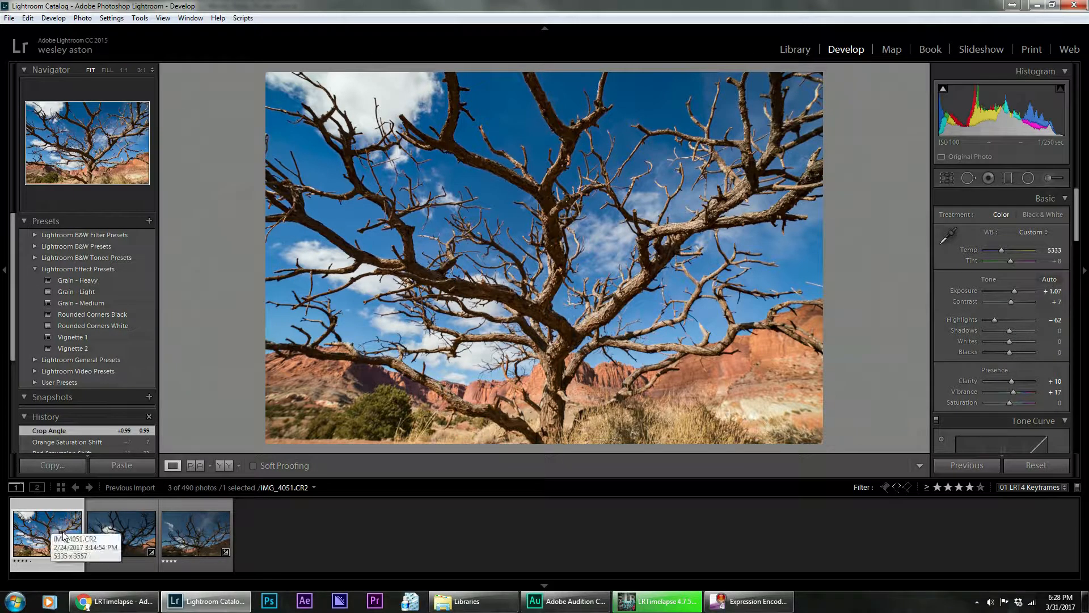
click(190, 530)
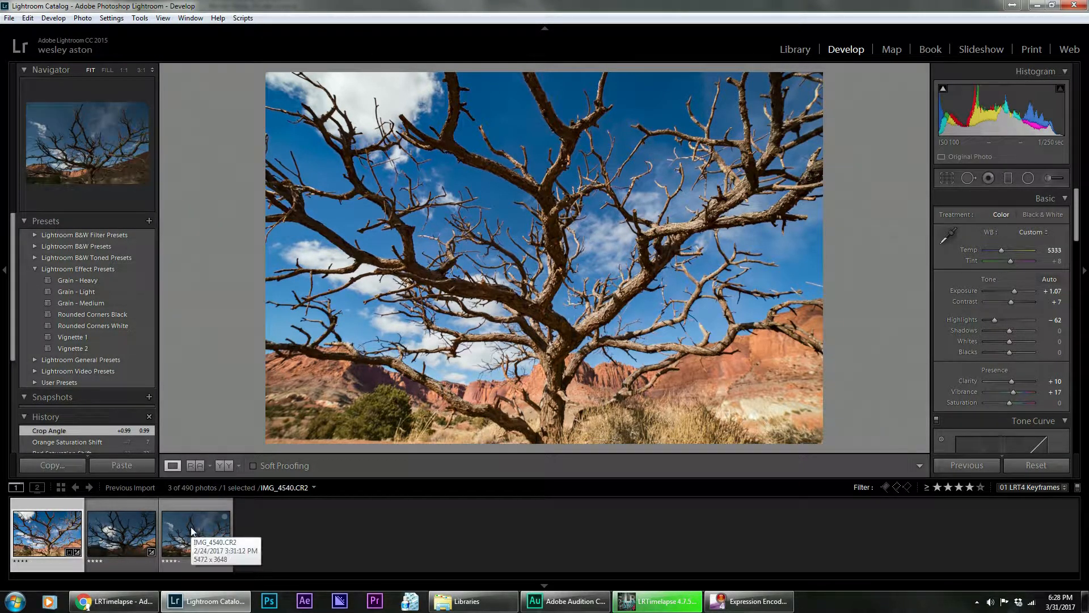
key(ctrl+a)
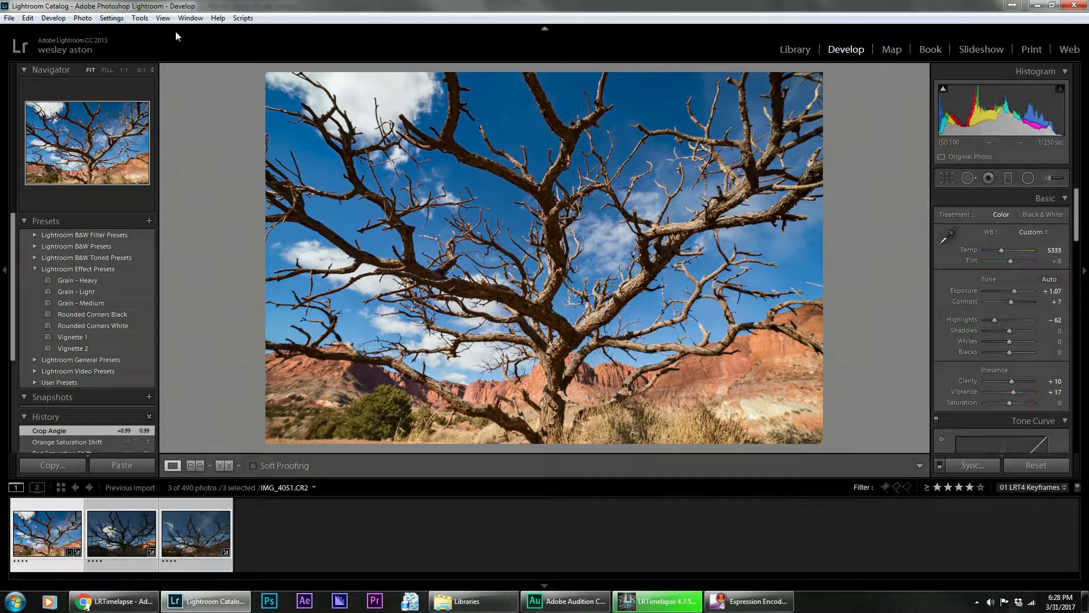
click(245, 19)
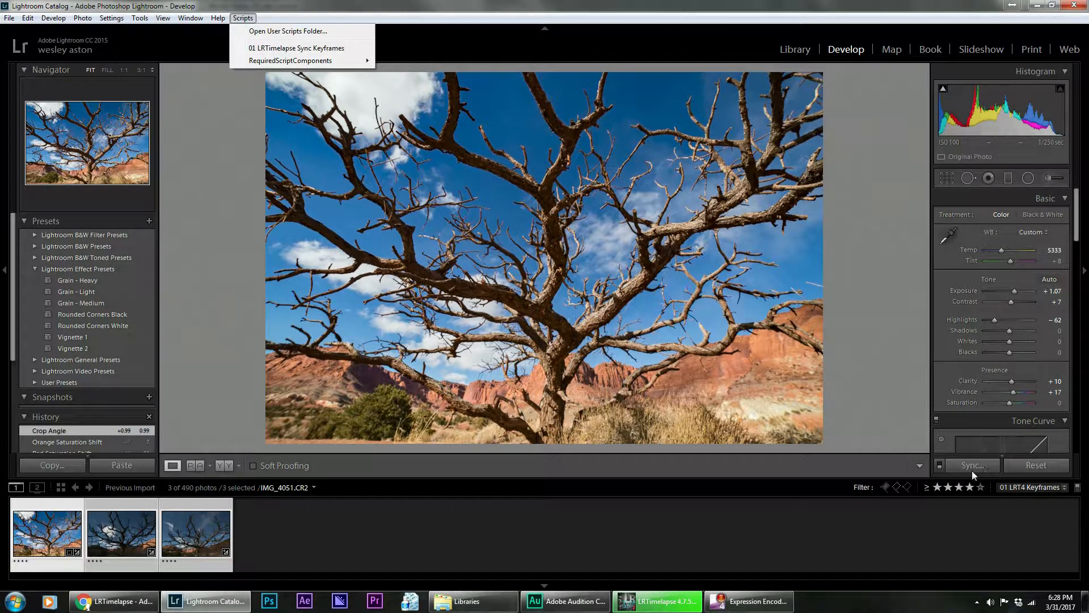
click(335, 49)
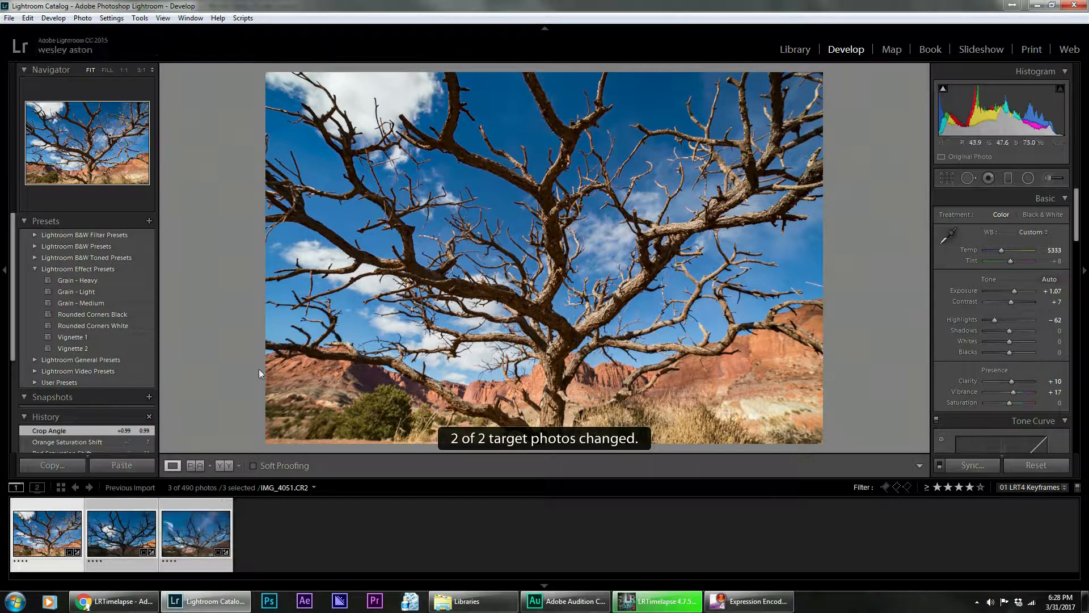
click(124, 531)
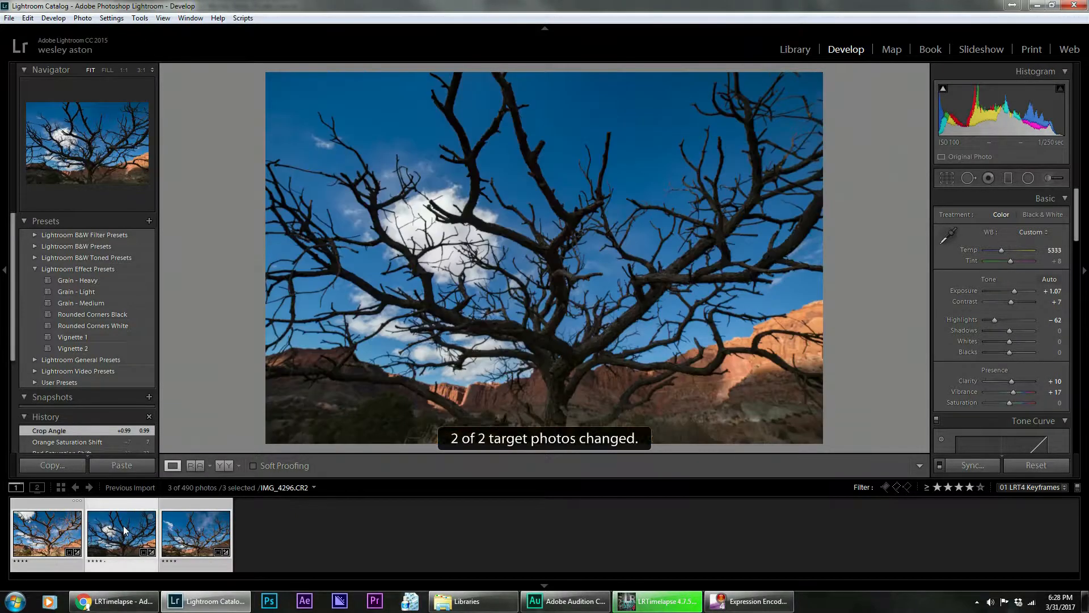
click(191, 529)
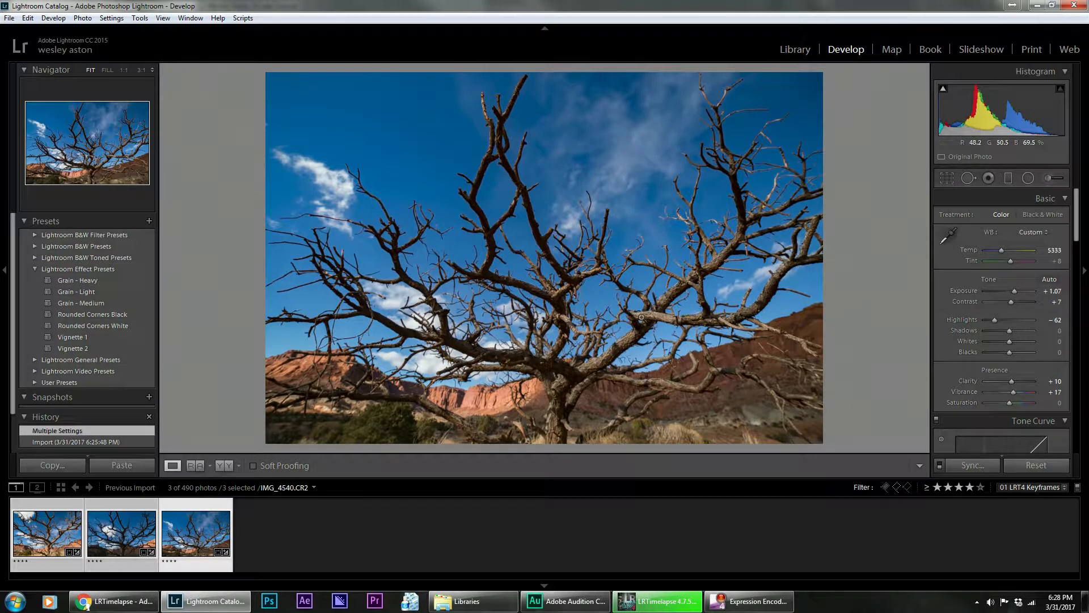
- Set the second keyframe's Shadows to +29 and Highlights to -40
click(124, 538)
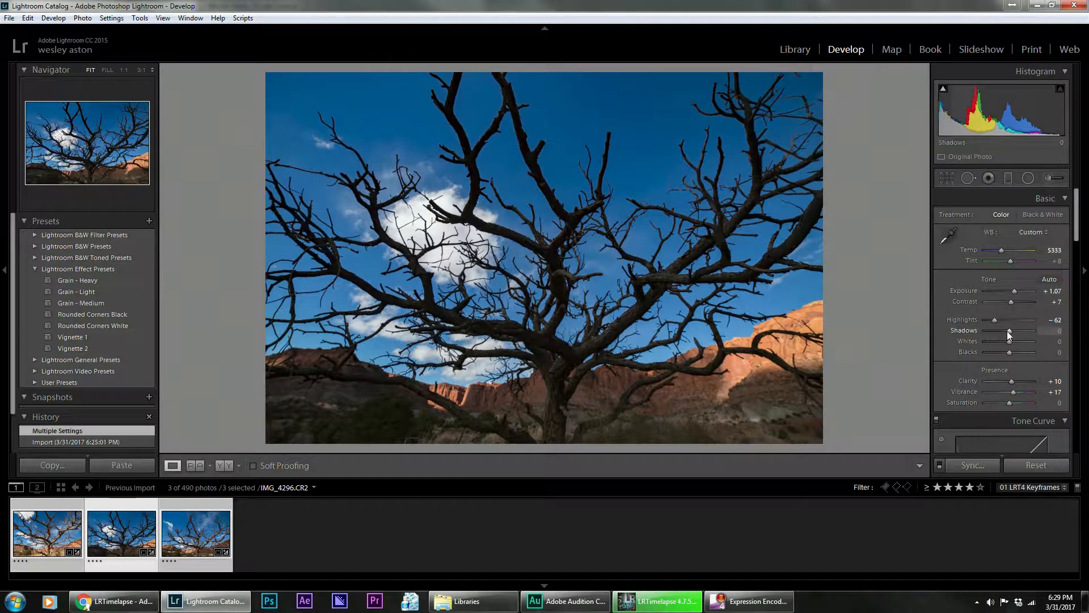
mouse_move(1007, 332)
mouse_down()
mouse_move(1019, 332)
mouse_move(999, 318)
mouse_up()
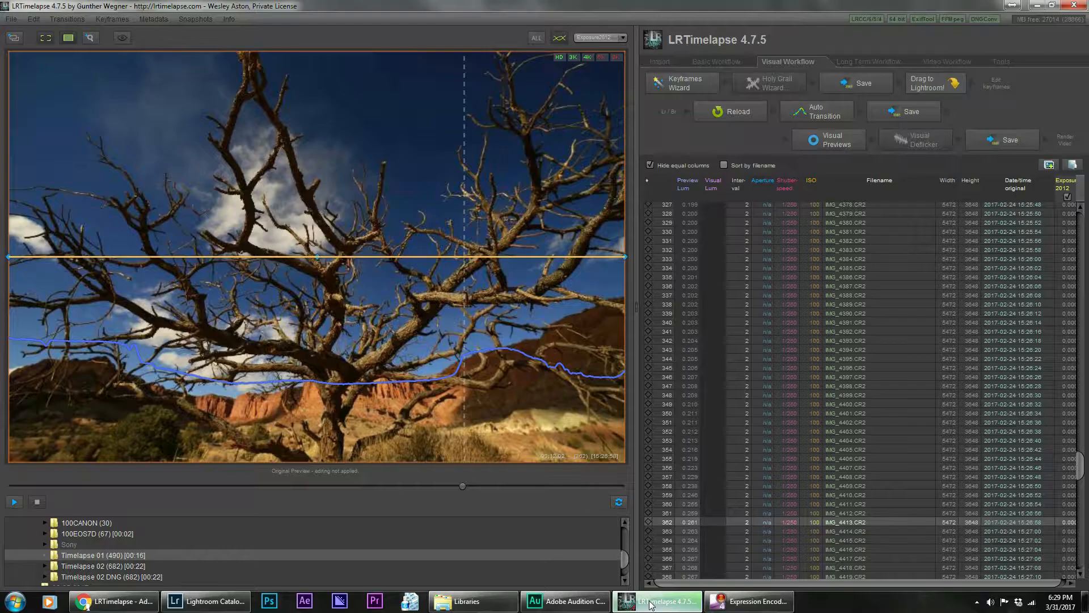
click(658, 601)
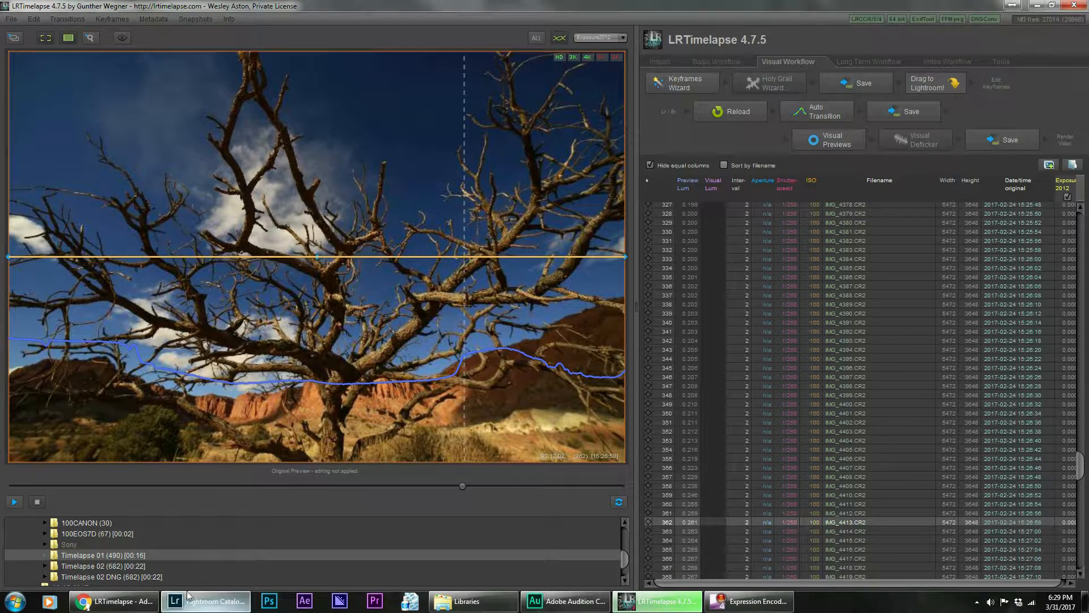
mouse_move(215, 603)
click(220, 605)
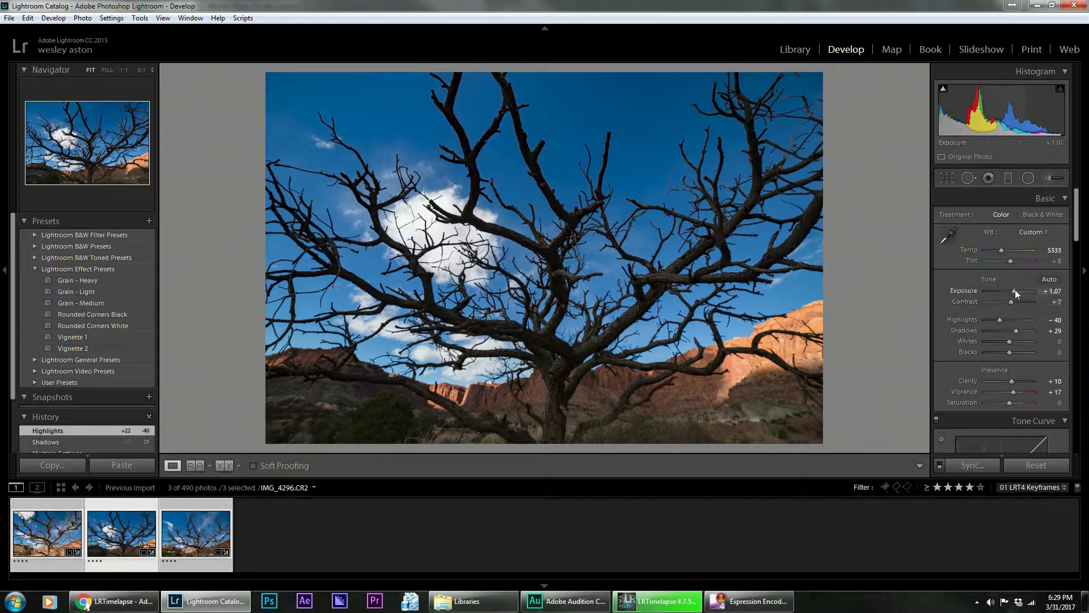
- Set Exposure to +1.19 on the second keyframe and +1.31 on the third
drag(1014, 290, 1016, 290)
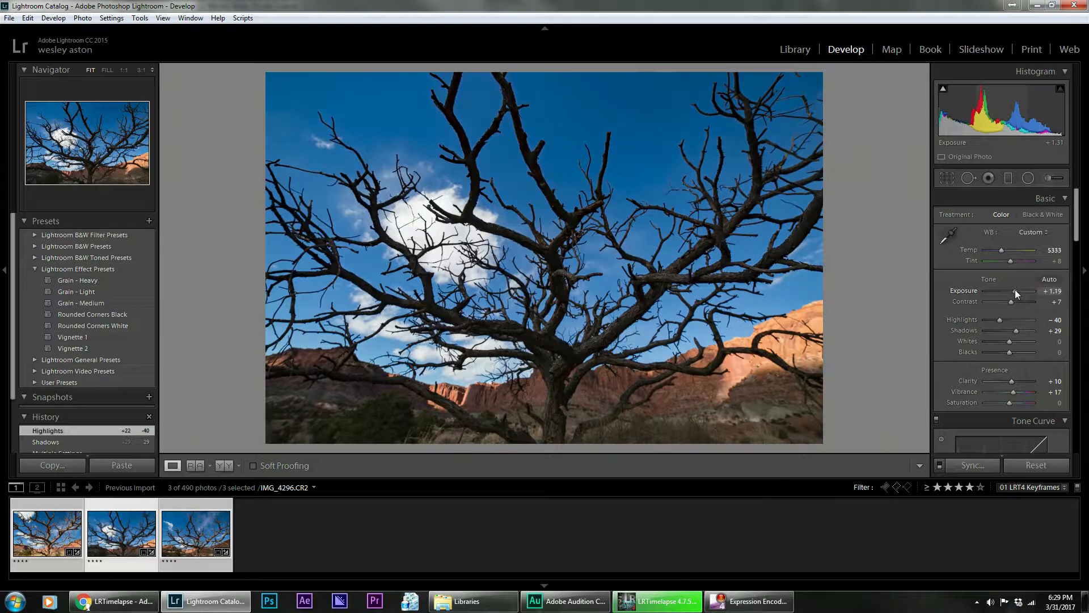
drag(1016, 290, 1015, 289)
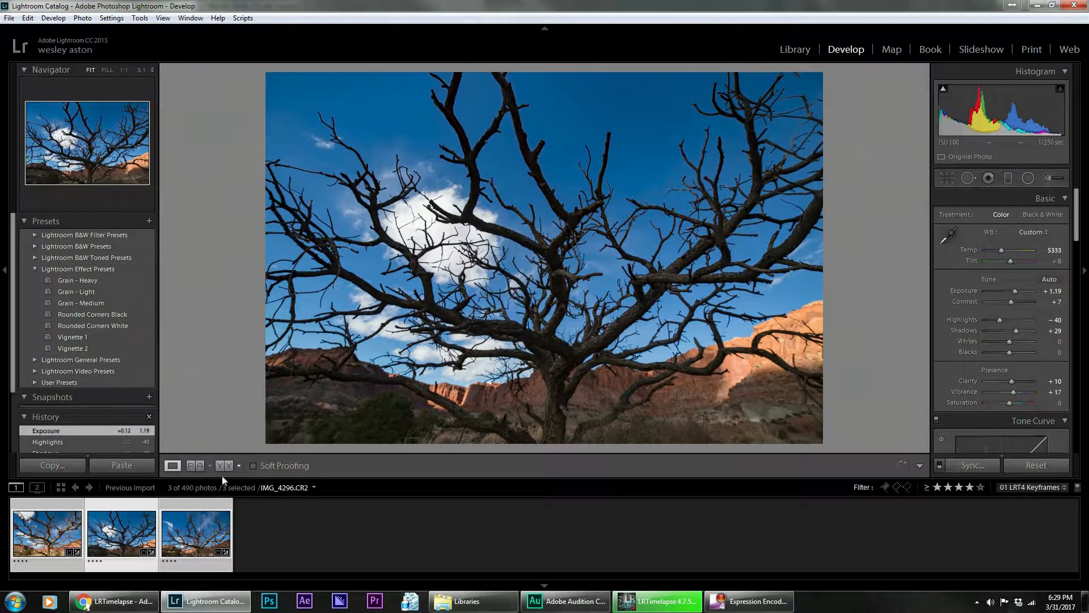
click(214, 526)
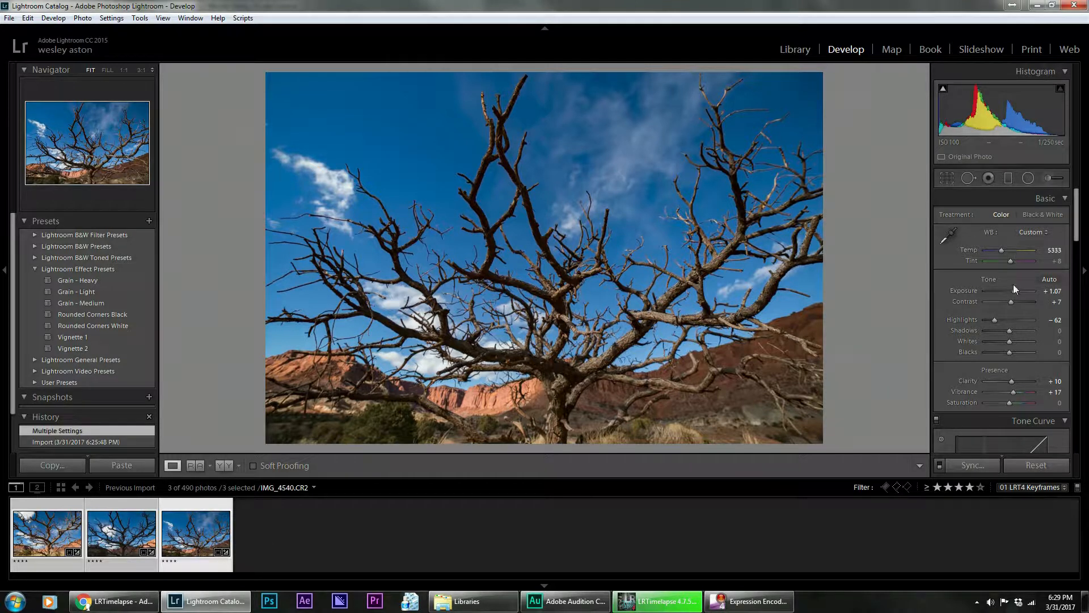
drag(1015, 292, 1016, 293)
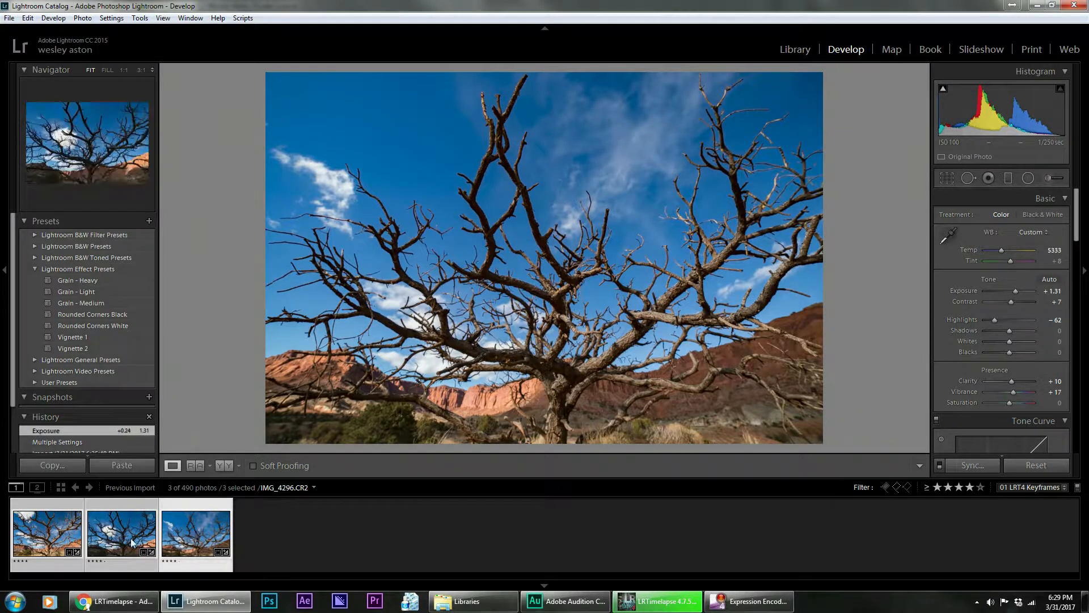
- Select all three keyframes in the Library module and save their metadata to files
click(796, 51)
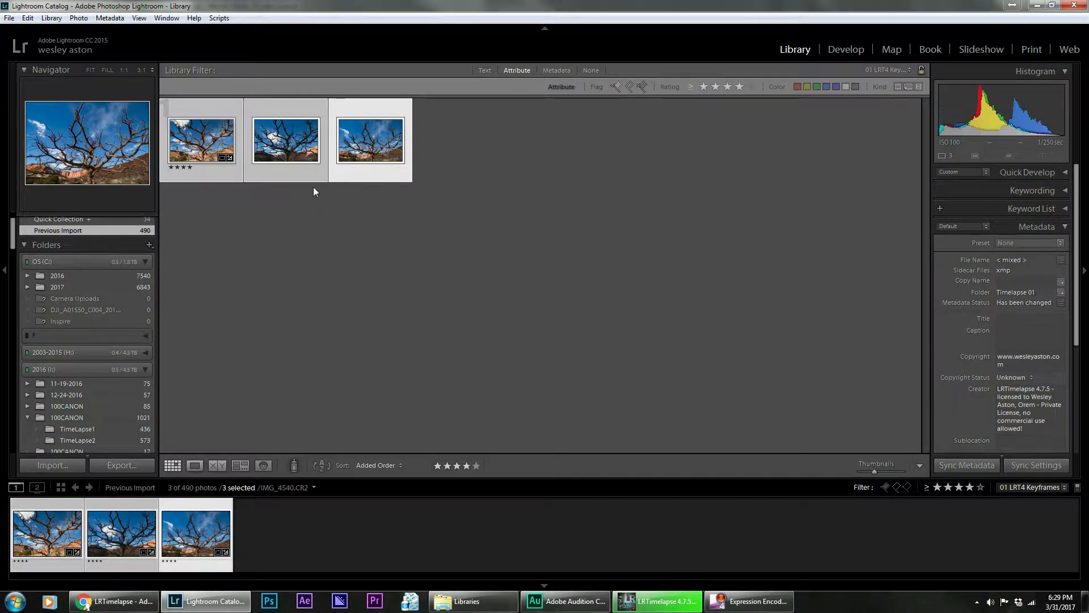
click(454, 211)
click(216, 149)
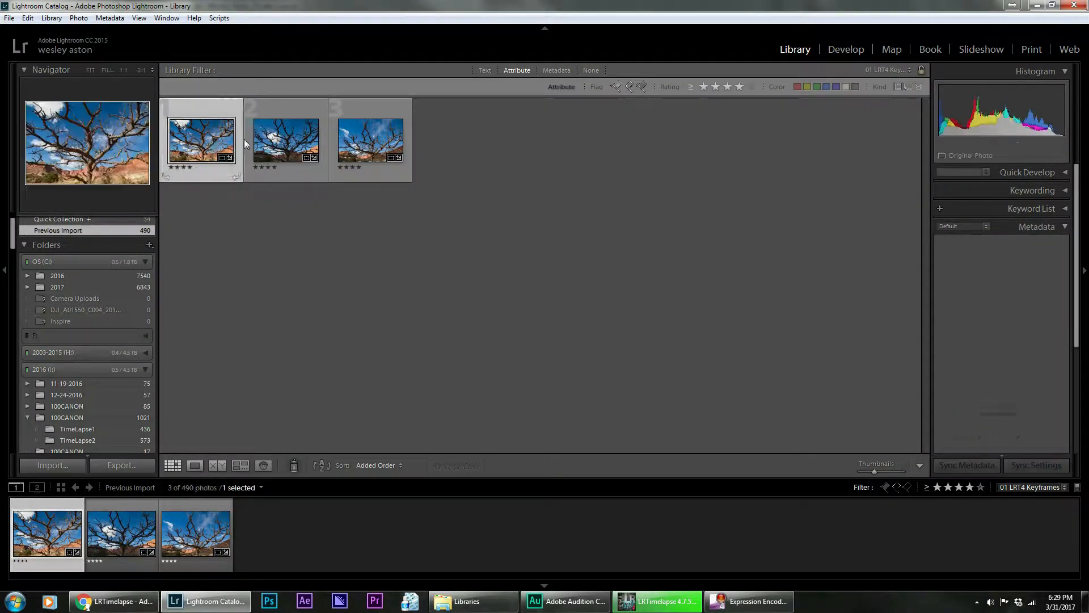
key(ctrl+a)
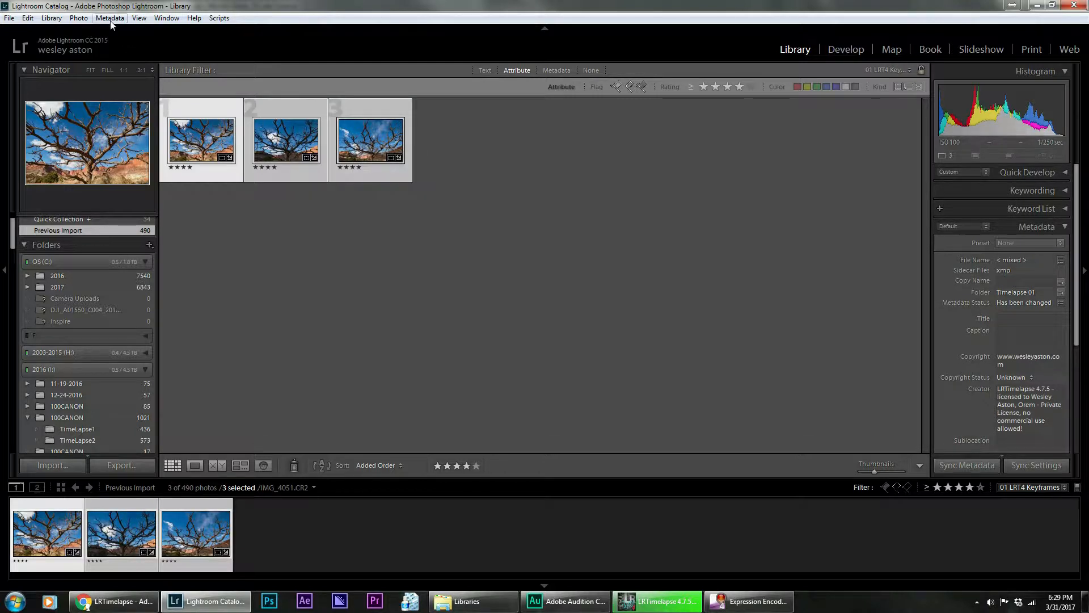
click(110, 19)
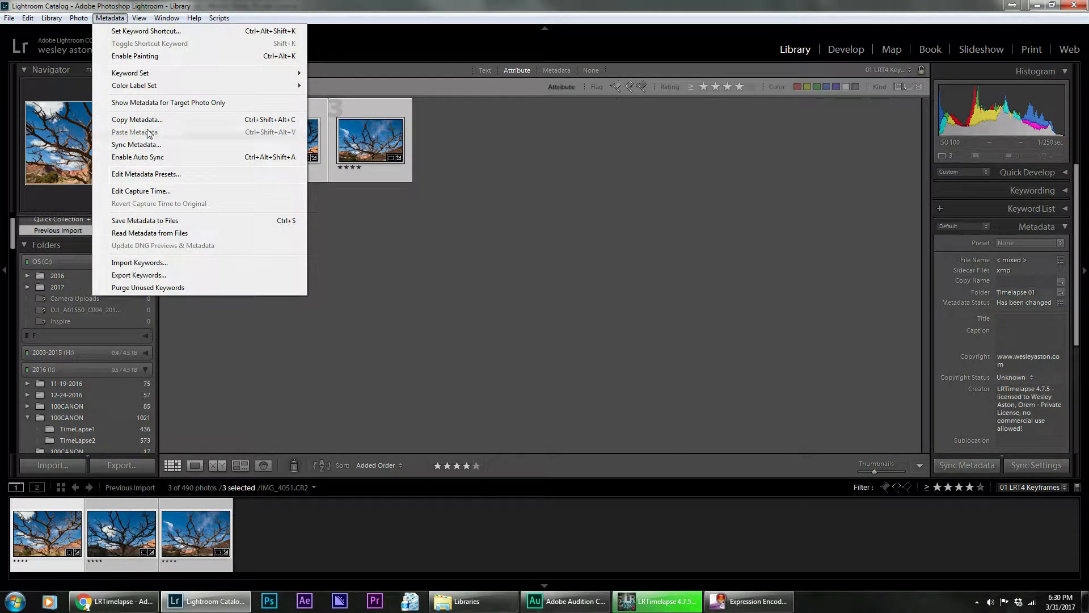
click(138, 222)
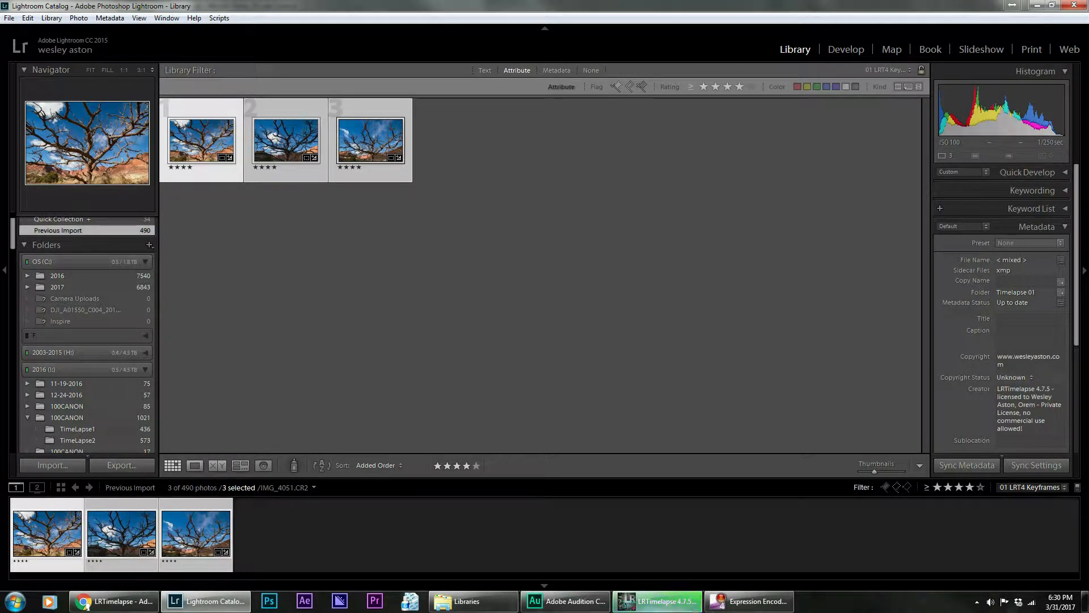
- Switch to LRTimelapse, reload the edited keyframe metadata and apply Auto Transition to the sequence
click(663, 601)
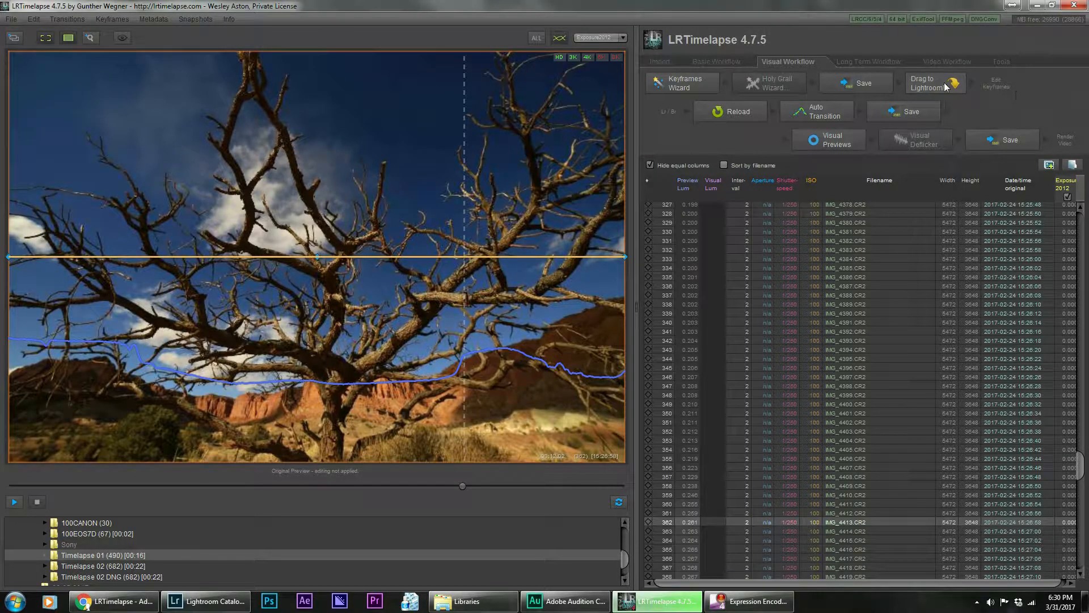
click(732, 114)
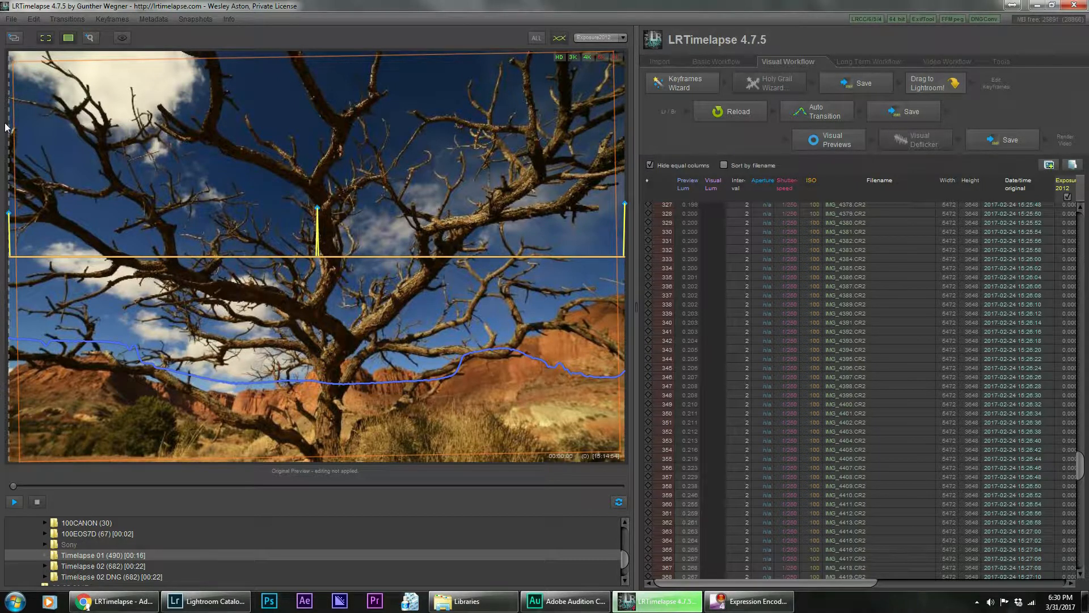
click(818, 110)
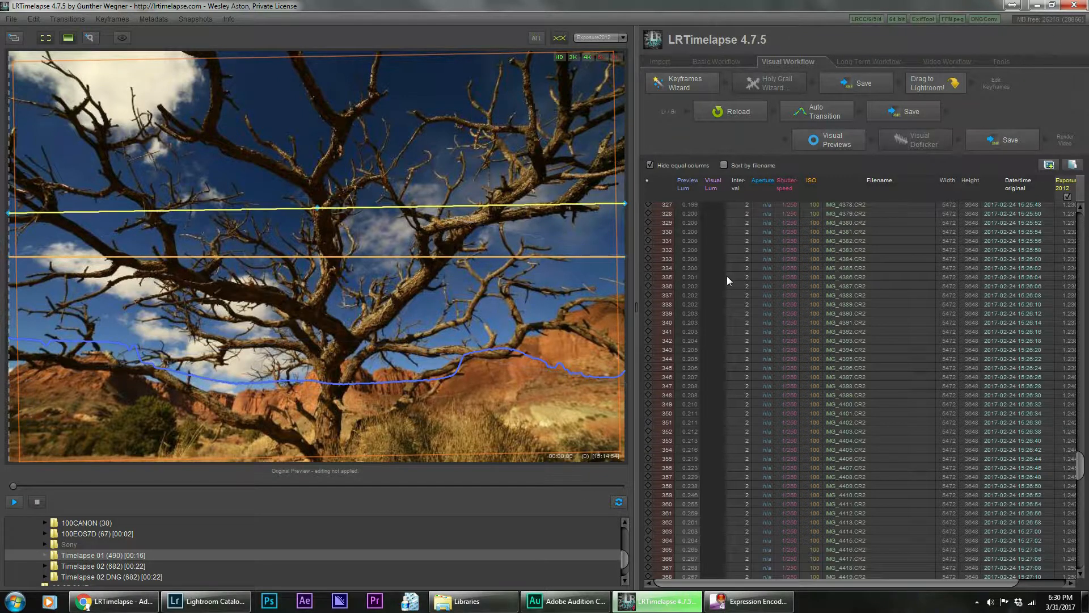
- Save the transitions and generate the Visual Previews for the whole sequence
click(913, 114)
click(843, 146)
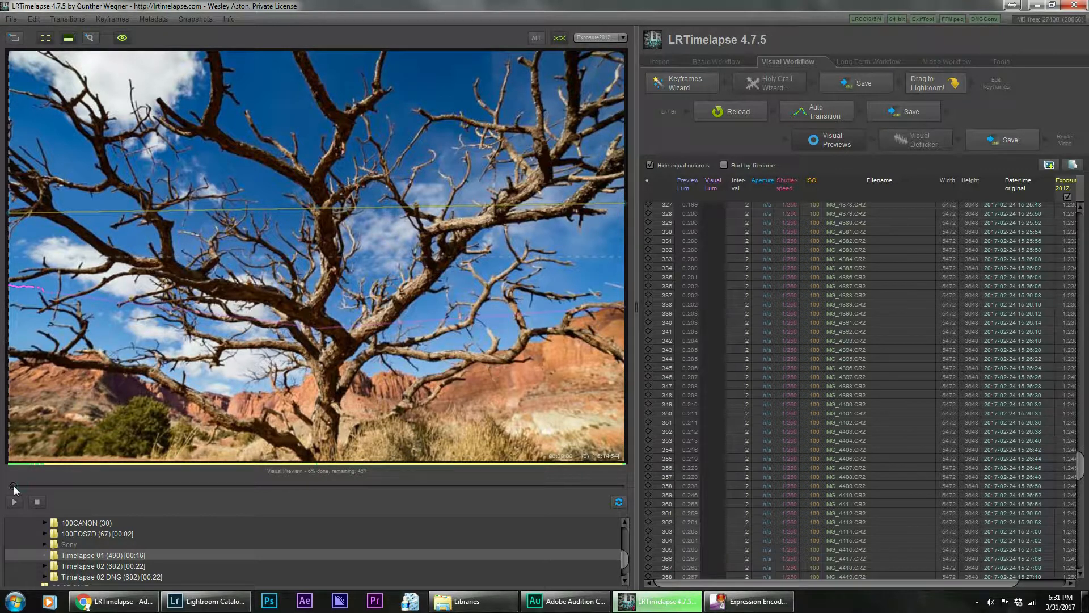
drag(13, 486, 117, 506)
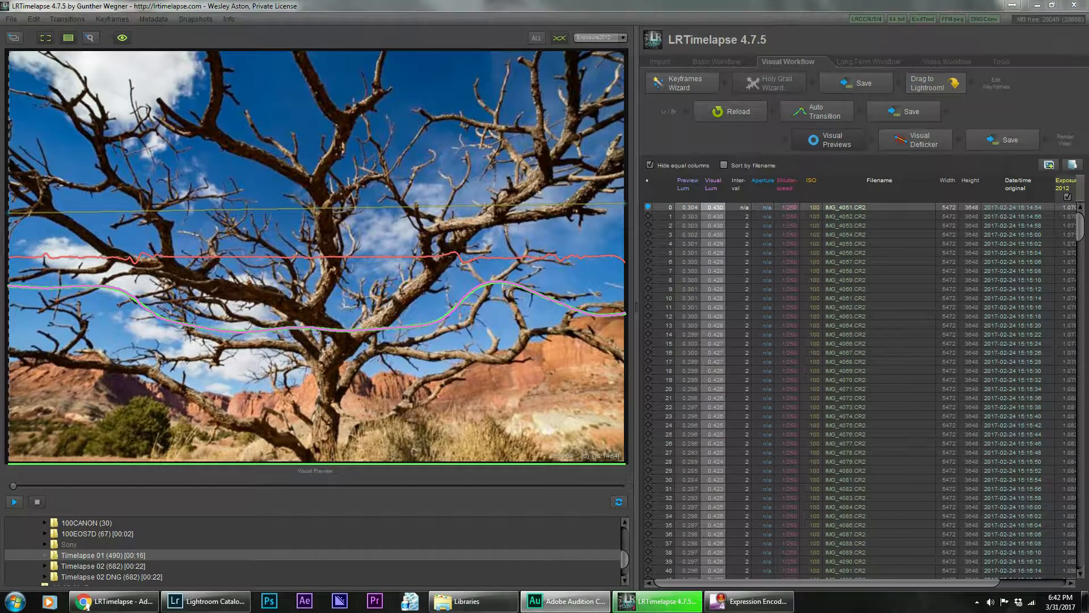
- Deflicker the sequence with Visual Deflicker, using a smoothing of about 10 and Refine, and save the result
click(930, 133)
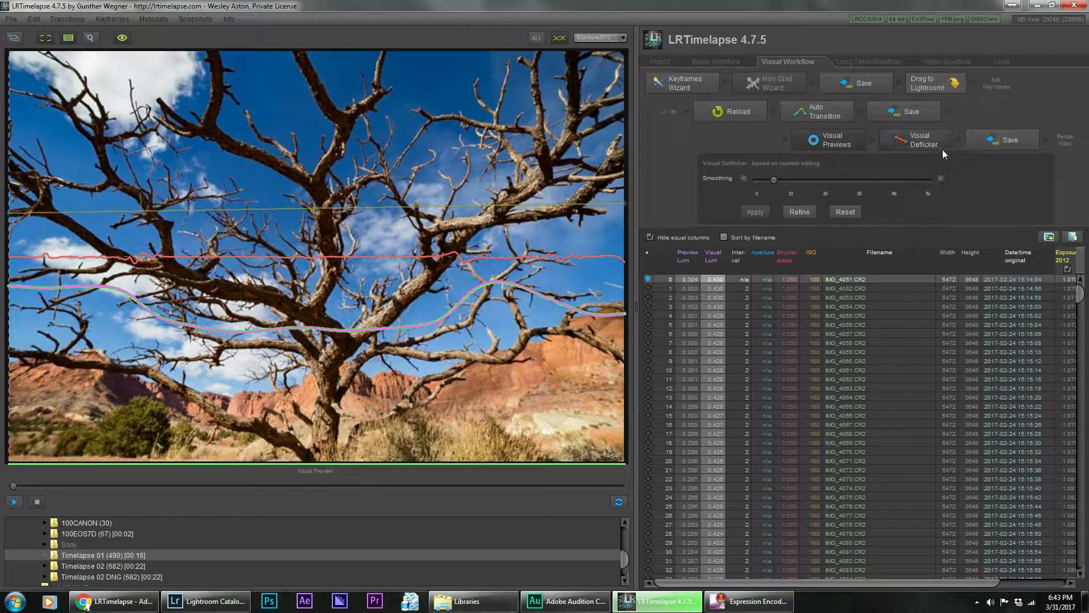
mouse_move(775, 177)
mouse_down()
mouse_move(809, 182)
mouse_move(788, 180)
mouse_up()
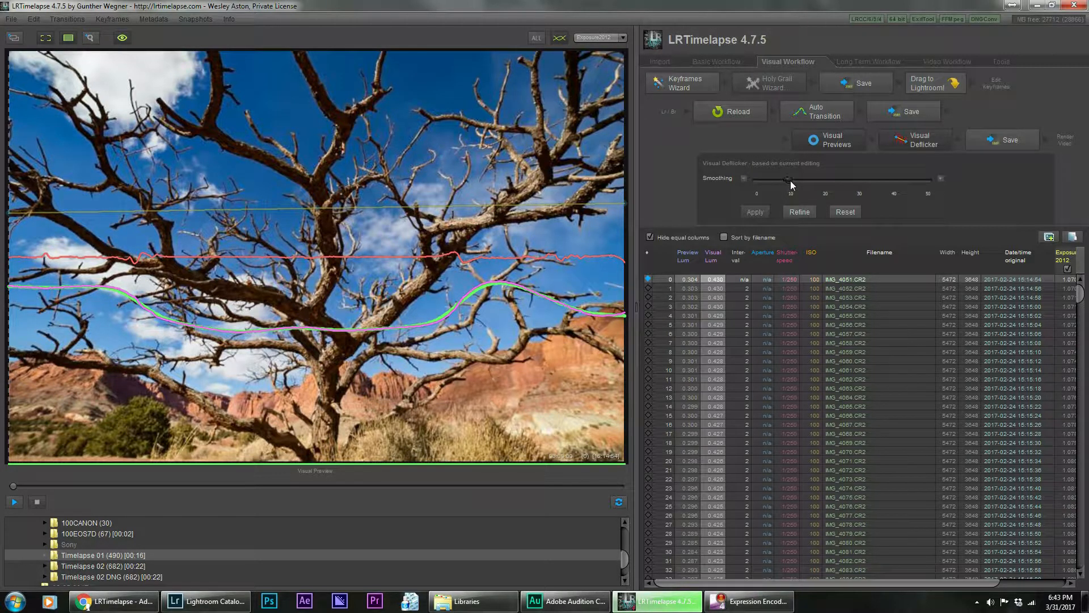
click(799, 212)
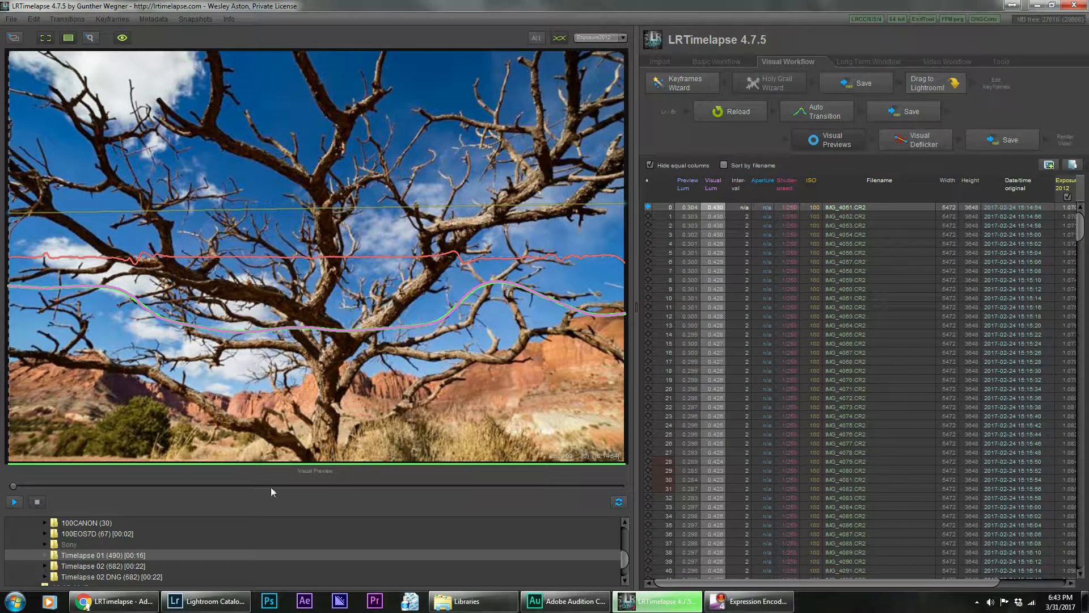
click(1006, 149)
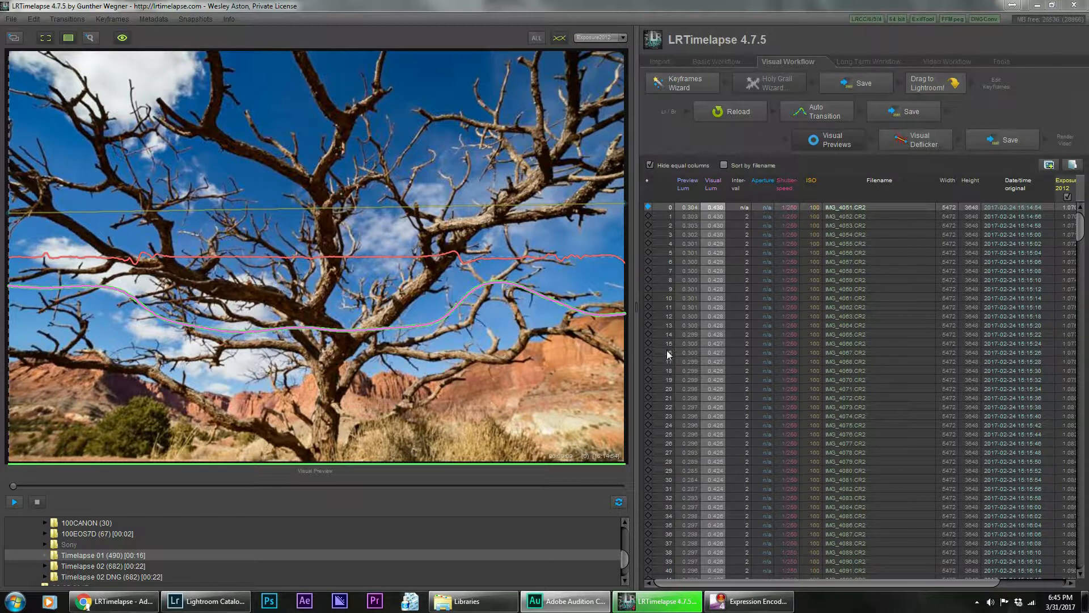
click(210, 601)
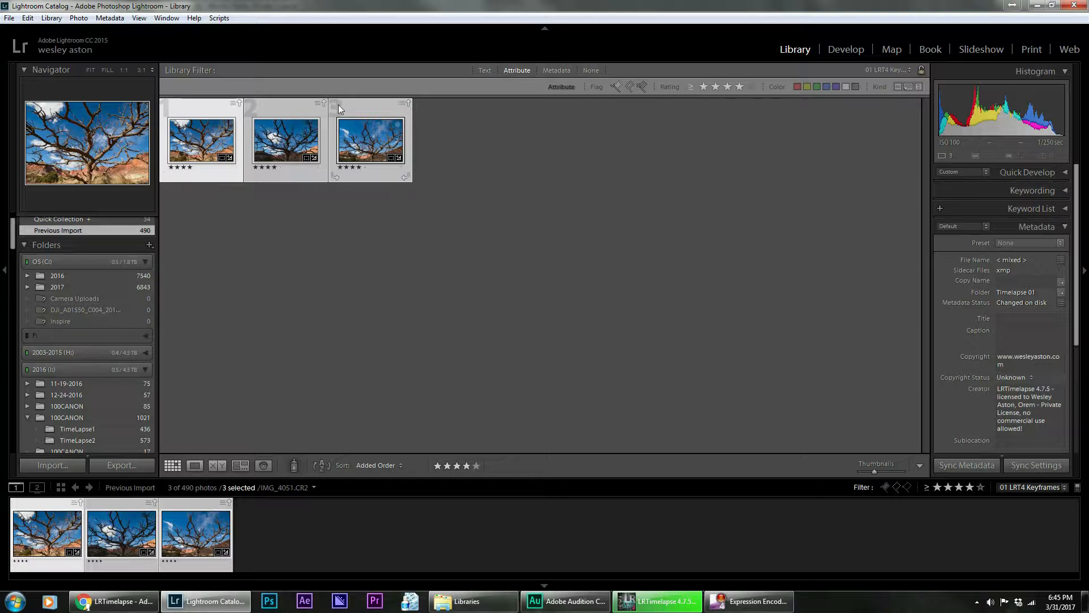
click(219, 18)
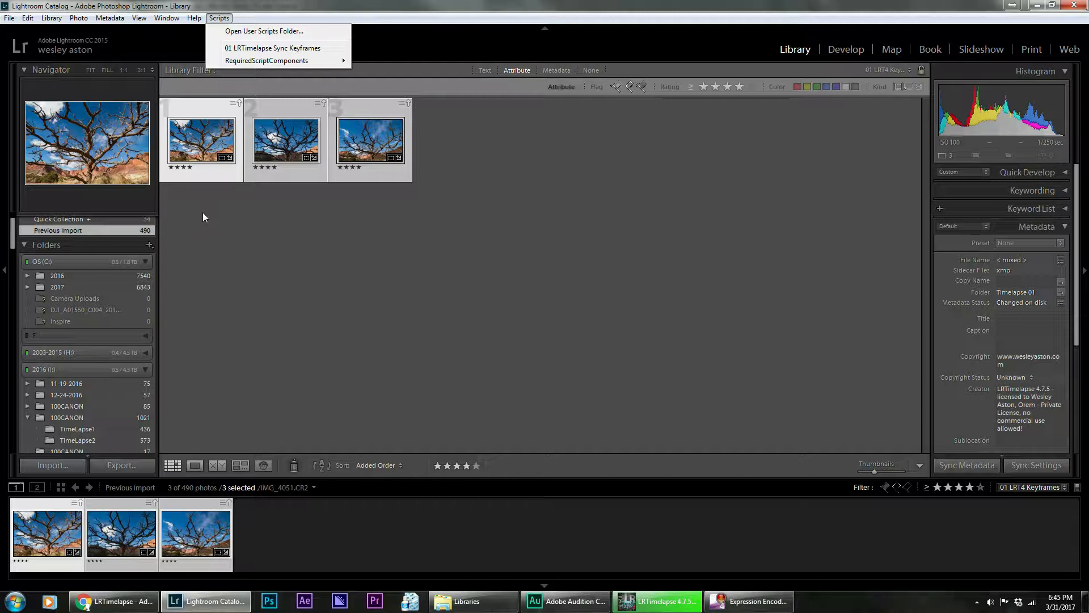
click(802, 54)
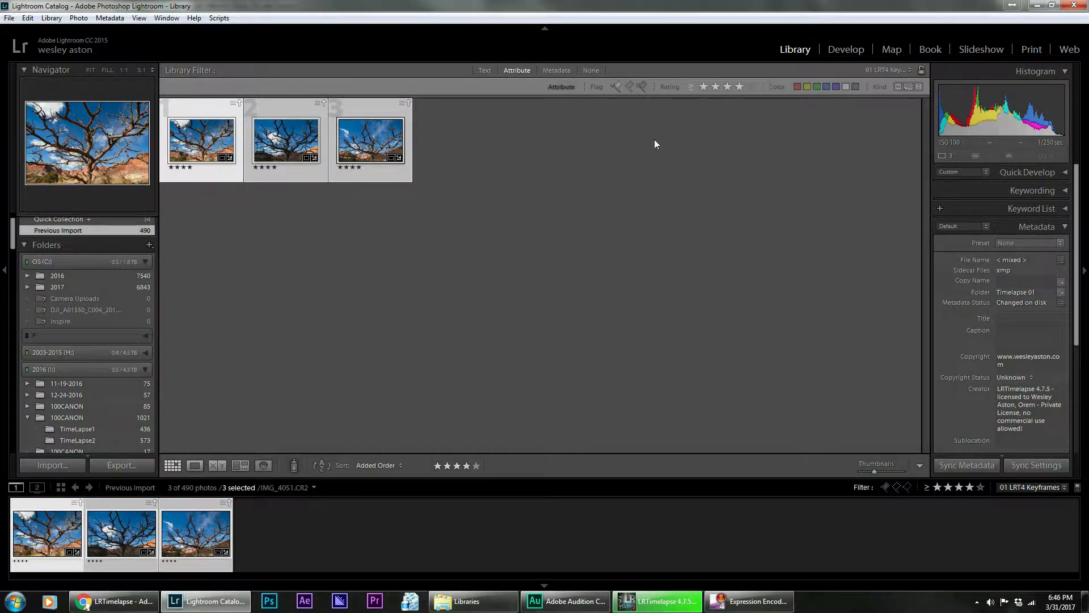
click(119, 18)
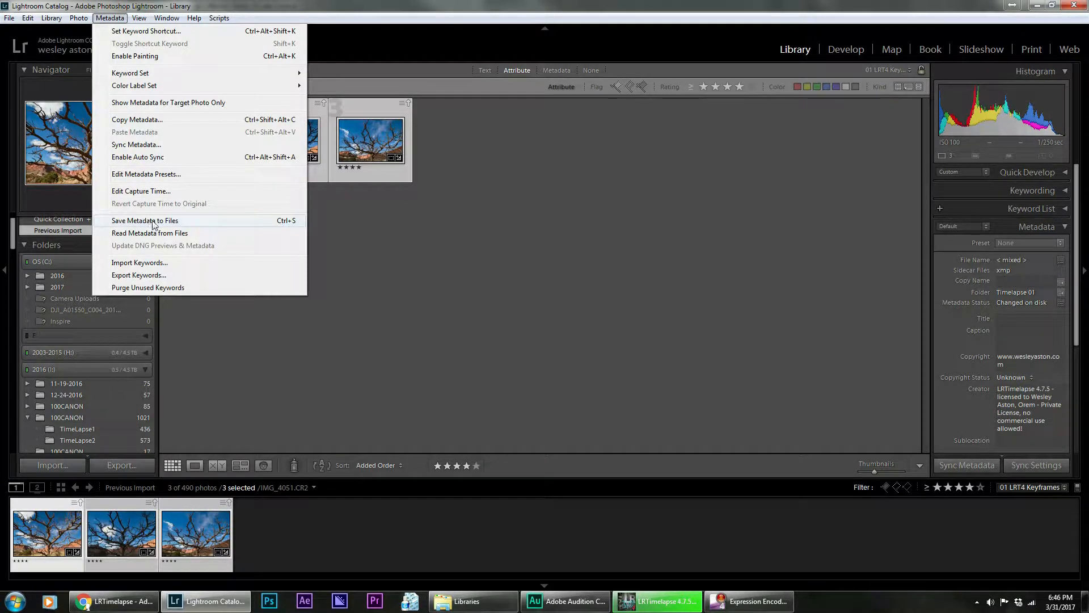
click(689, 599)
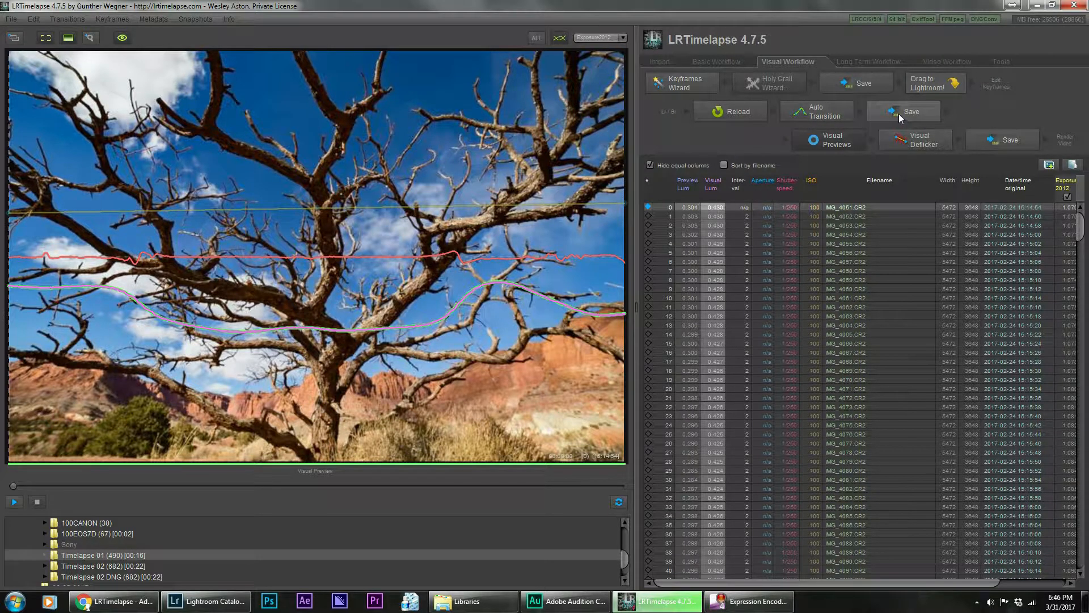
click(829, 144)
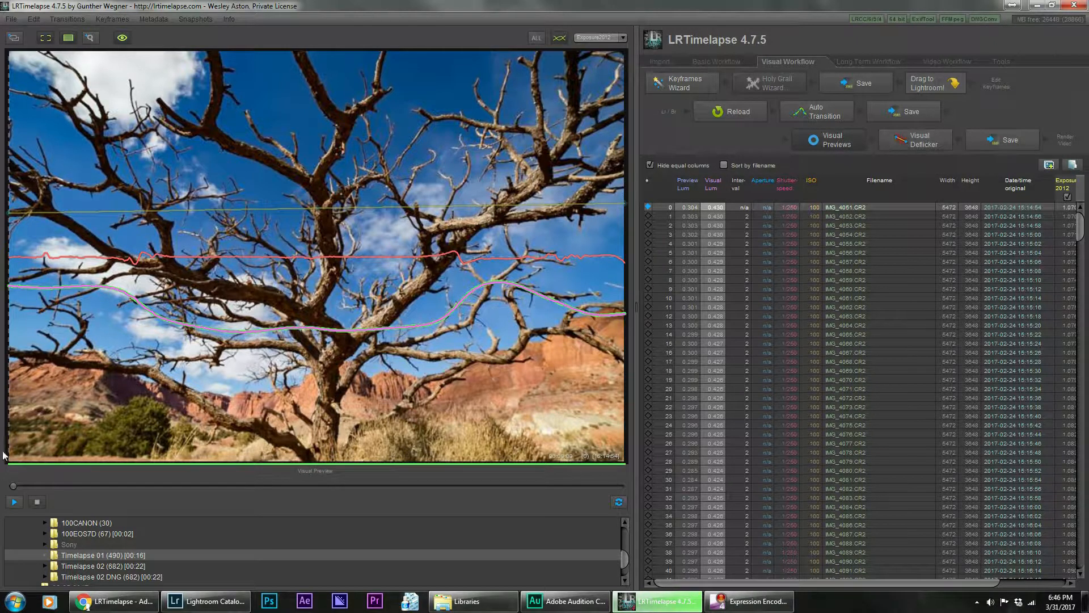
- Play back the sequence's visual preview and check the next workflow step for rendering the video
click(14, 501)
click(1066, 142)
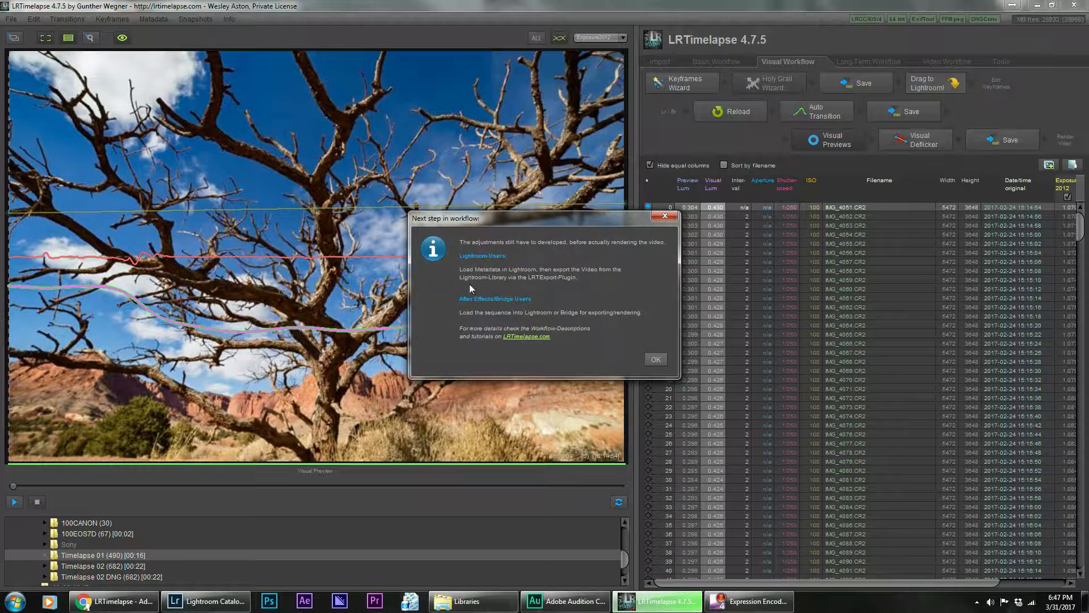
click(655, 358)
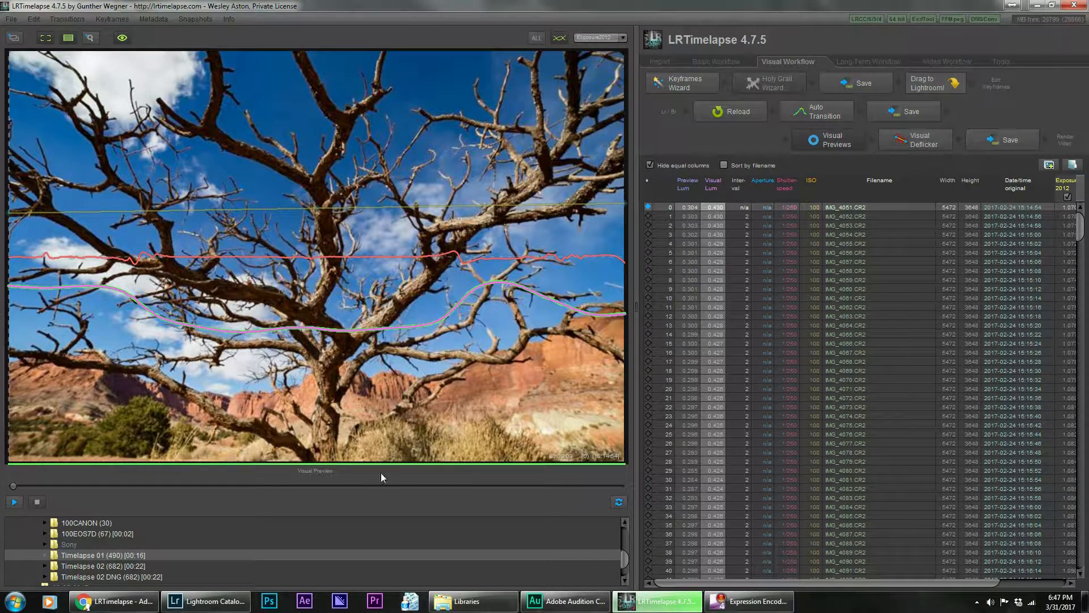
- Switch to Lightroom and apply the 00 LRT4 Full Sequence filter to show every photo of the sequence
click(207, 606)
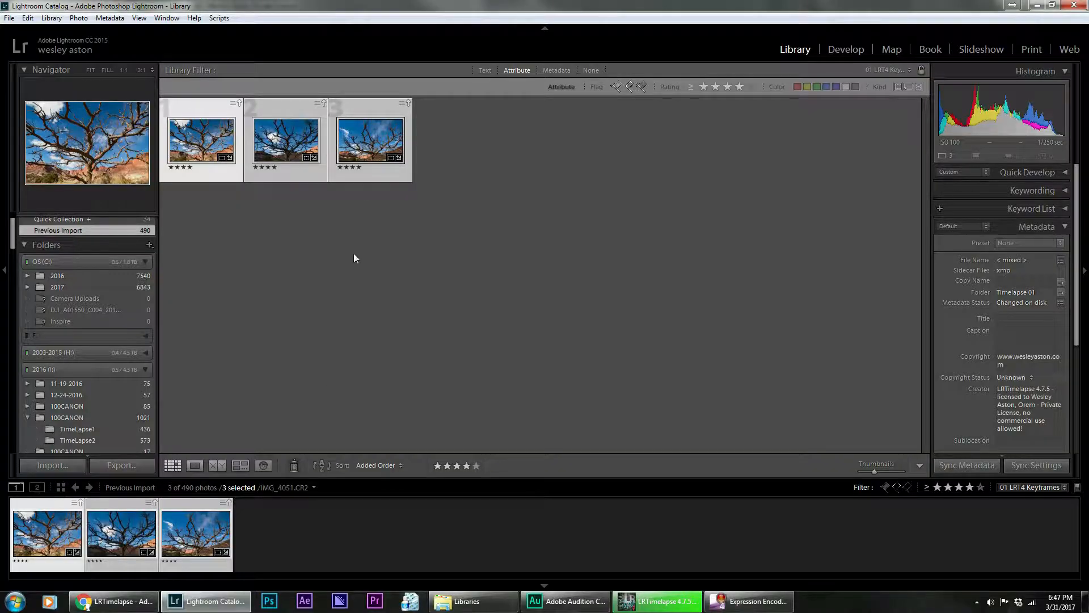
click(1059, 488)
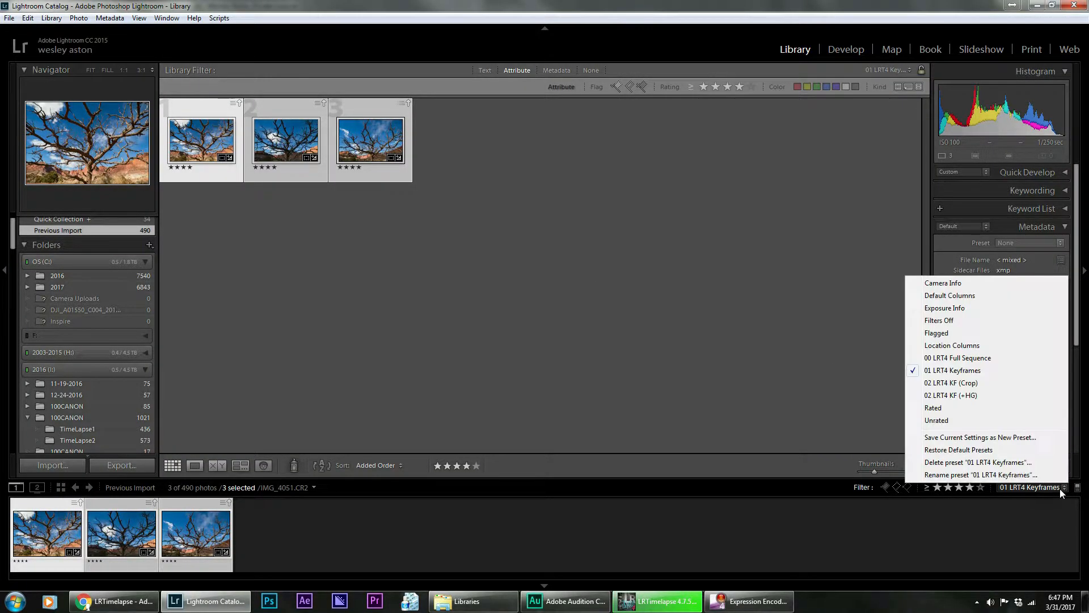
click(958, 358)
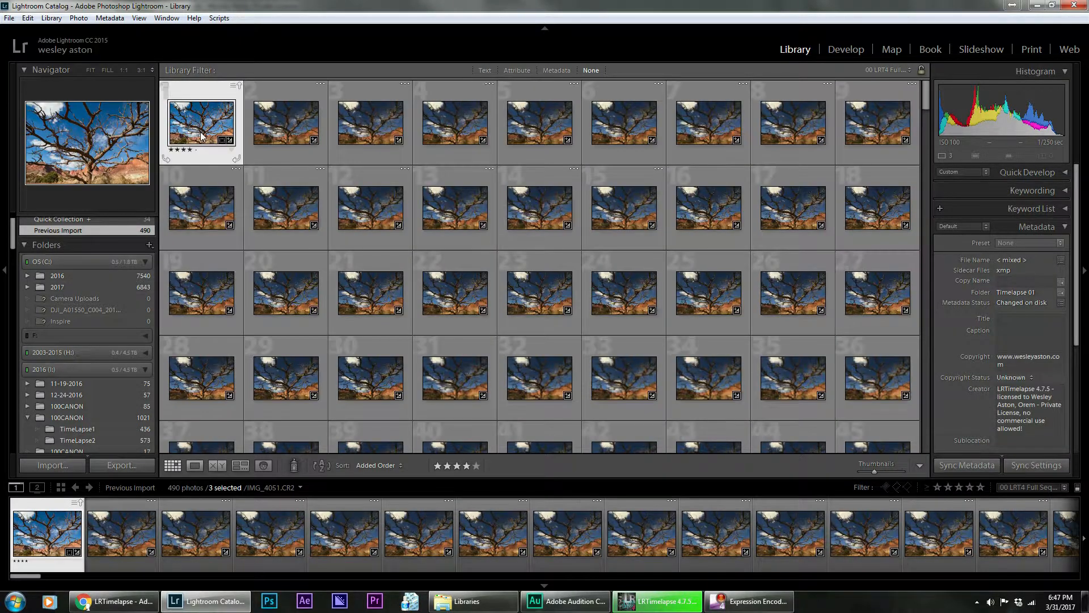
- Select all photos of the sequence and read their metadata from the files
click(27, 18)
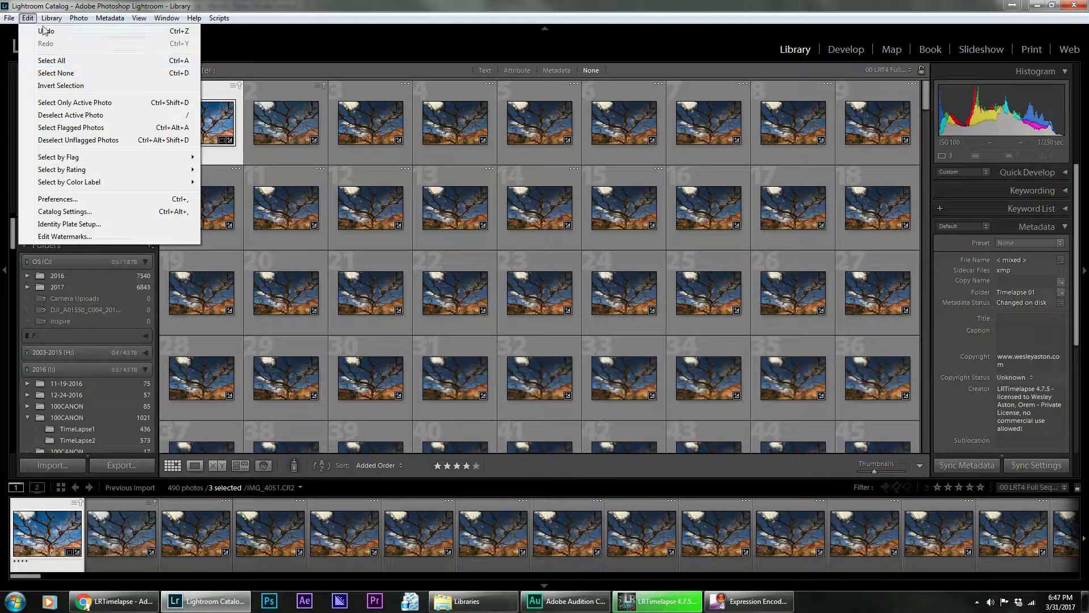
click(43, 60)
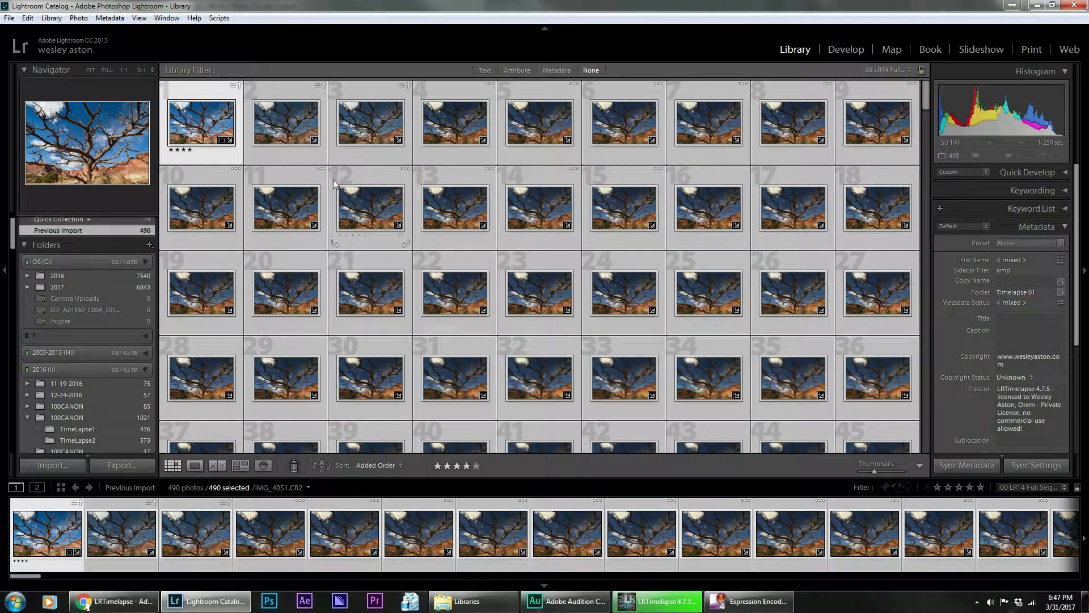
right_click(202, 119)
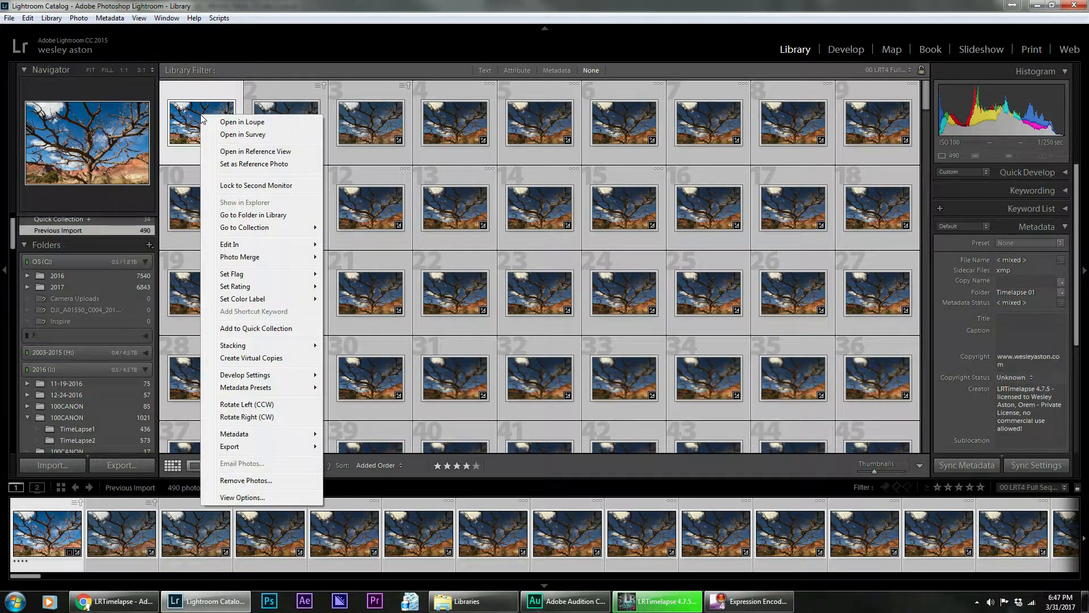
mouse_move(264, 392)
mouse_move(266, 347)
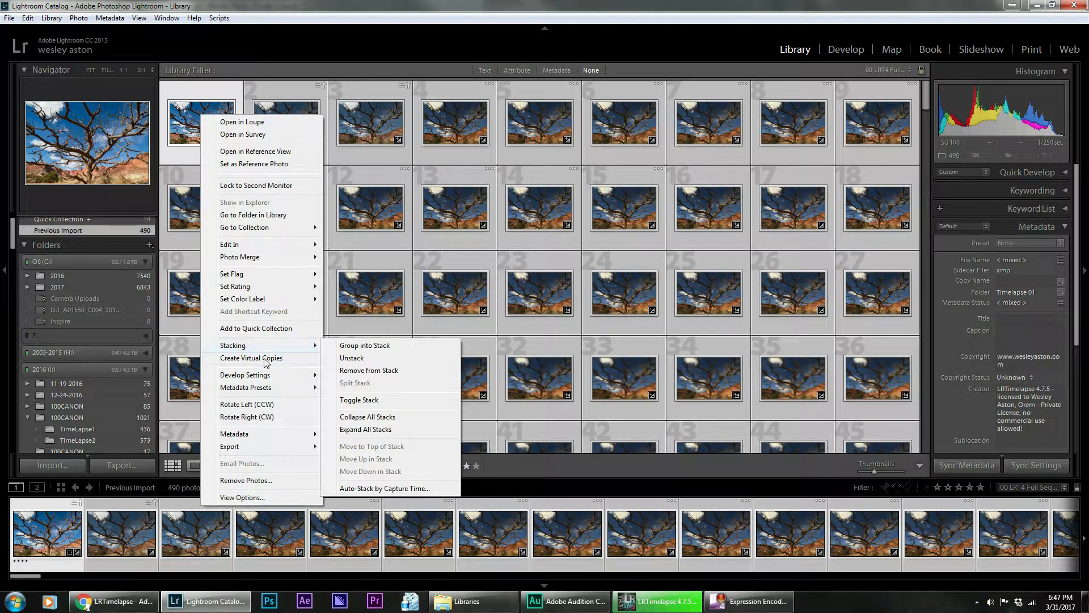
mouse_move(255, 436)
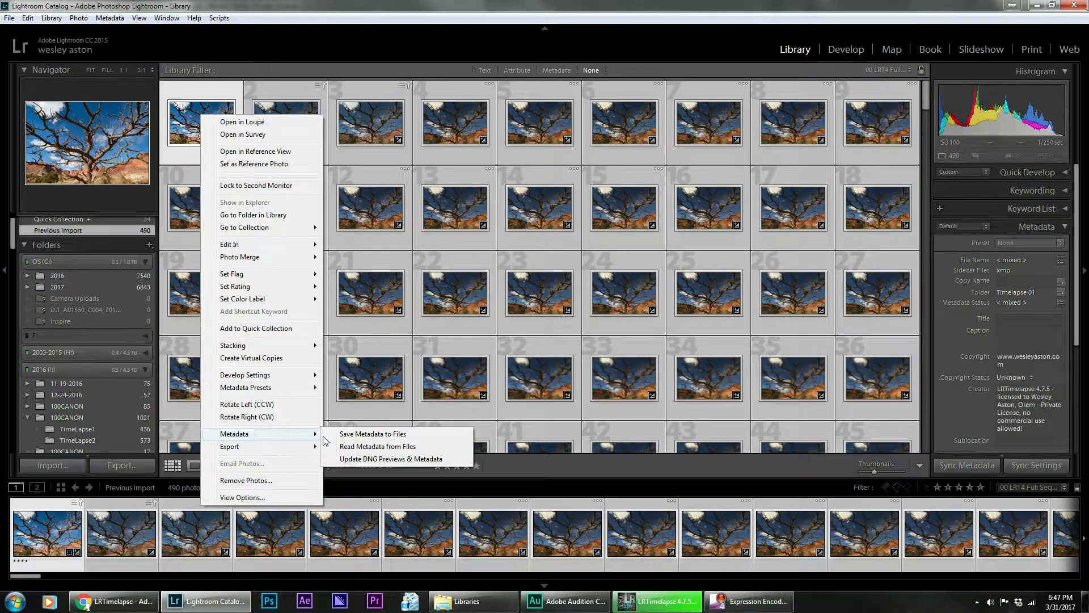
click(413, 447)
key(Return)
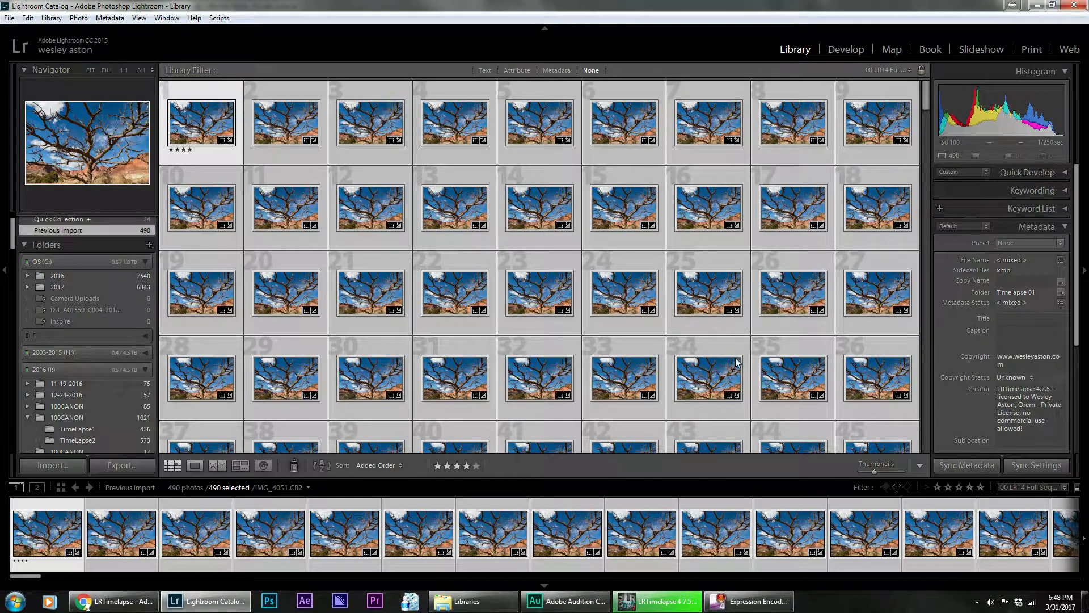
- Start an export of the selected photos with Export Time Lapse (LRTimelapse) as the destination, dismissing the collection notice
click(9, 18)
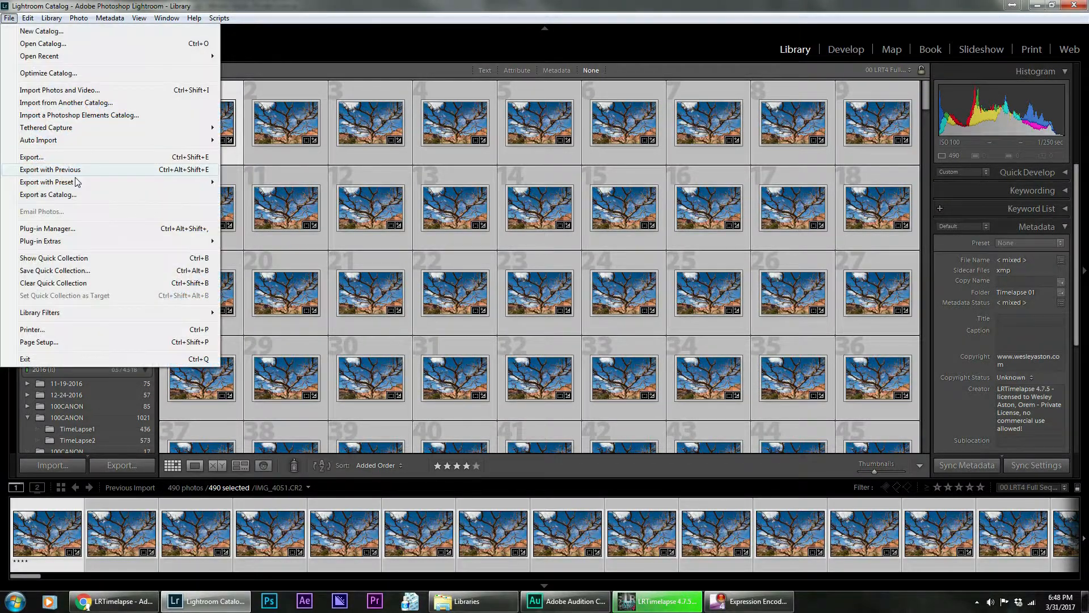
click(56, 160)
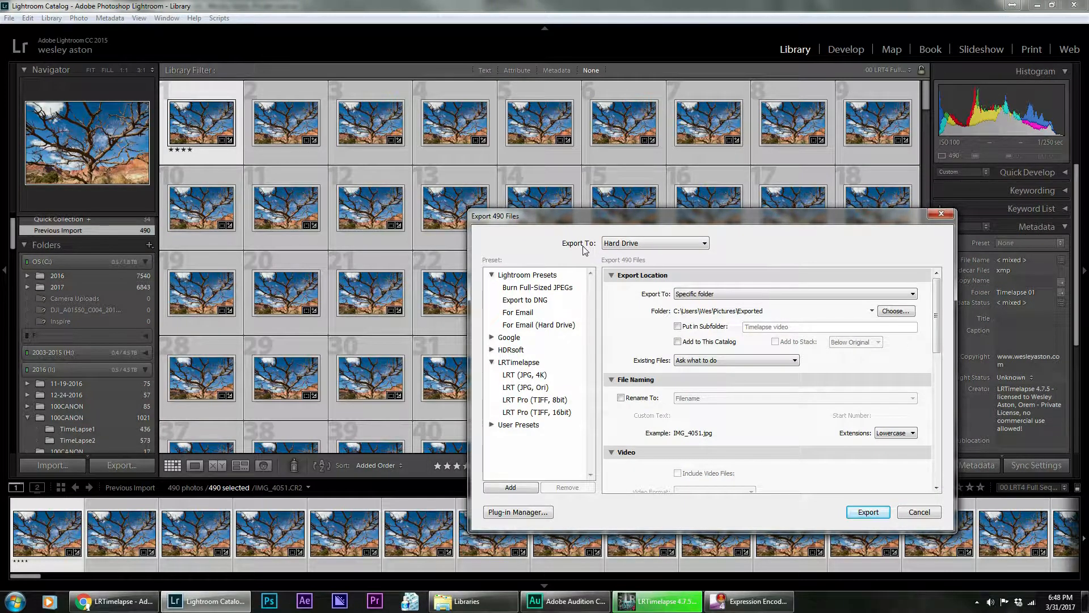
click(704, 244)
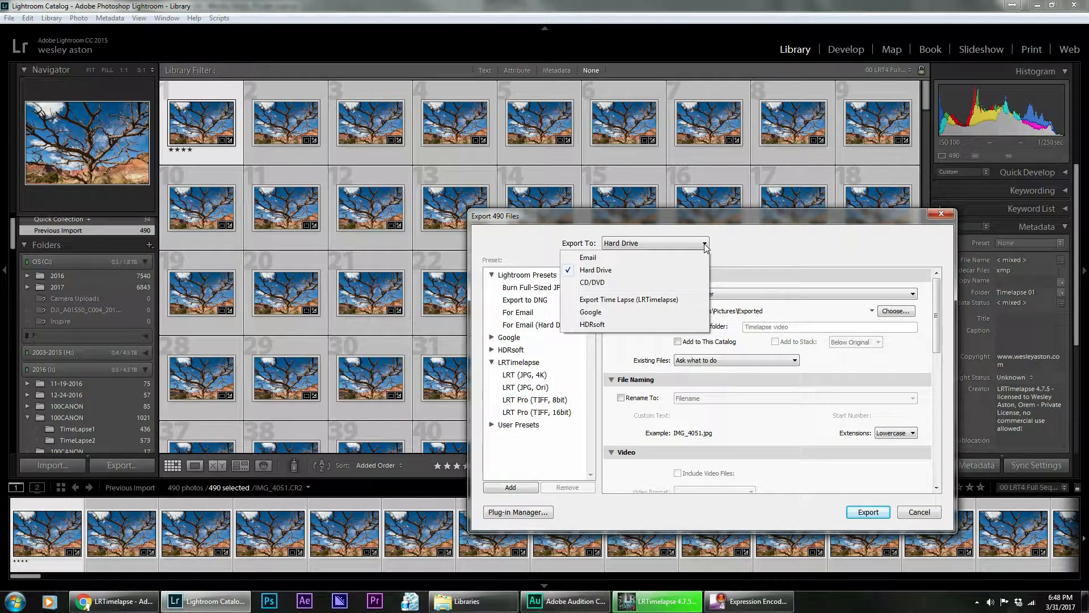
click(626, 301)
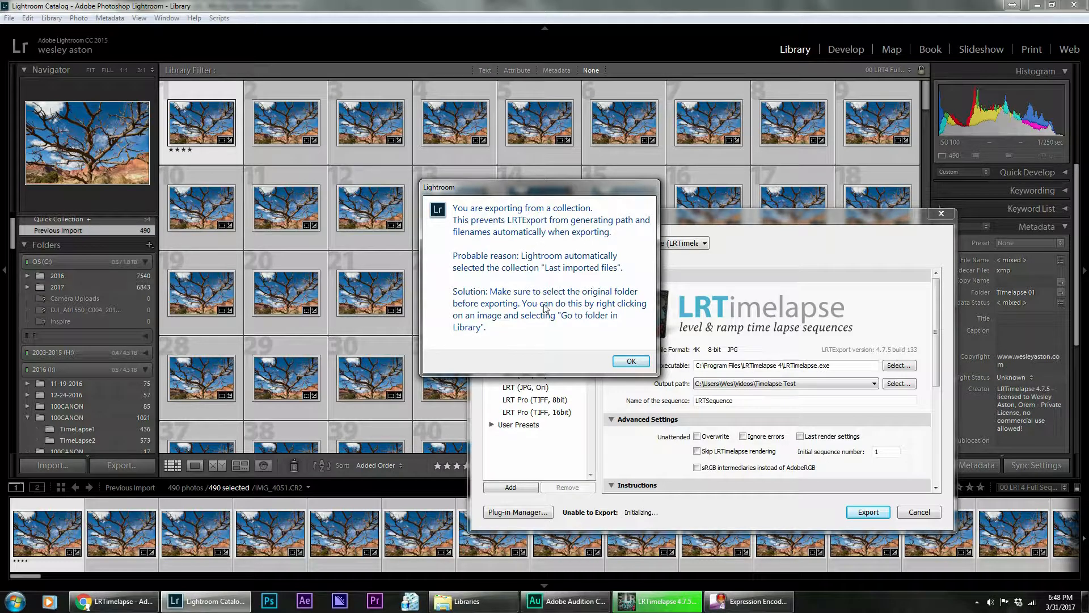
click(630, 361)
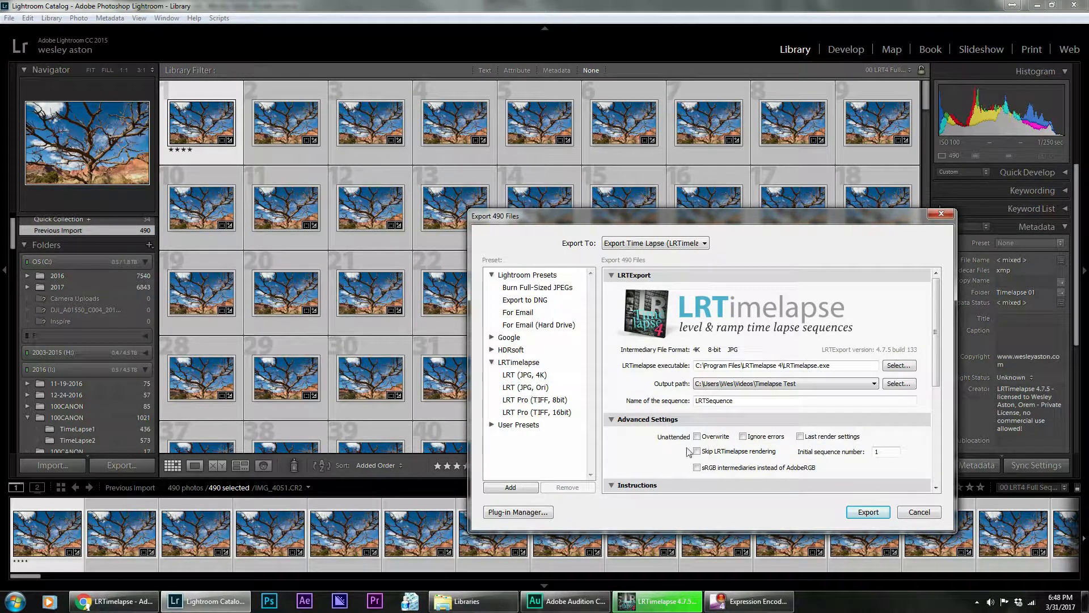
- Name the sequence 03312017 and export it to the Timelapse Test folder
mouse_move(936, 318)
mouse_down()
mouse_move(936, 394)
mouse_move(937, 305)
mouse_up()
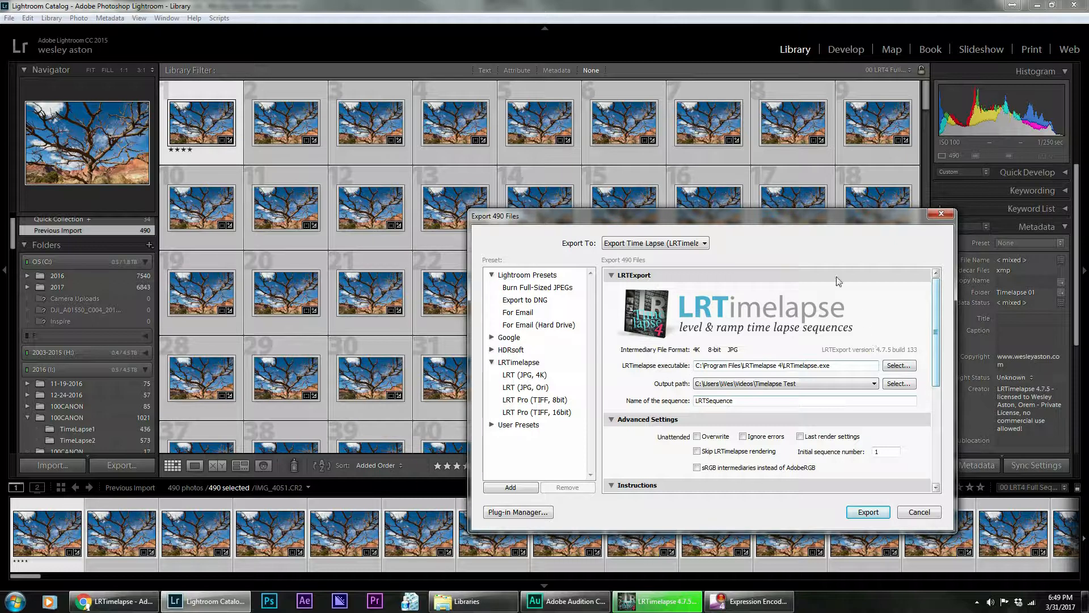
drag(785, 223, 646, 137)
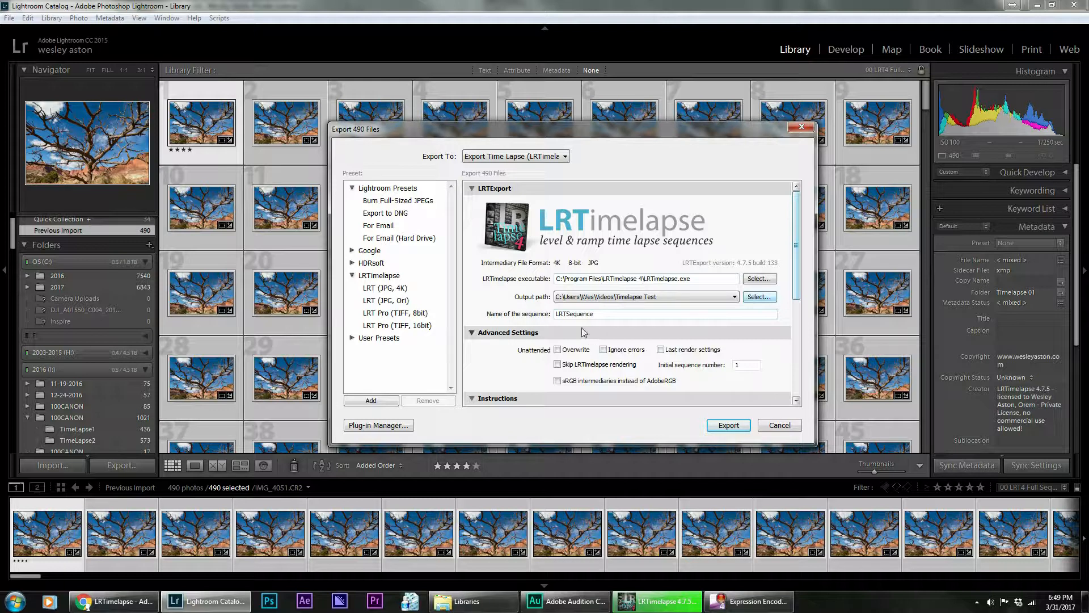
drag(610, 313, 532, 316)
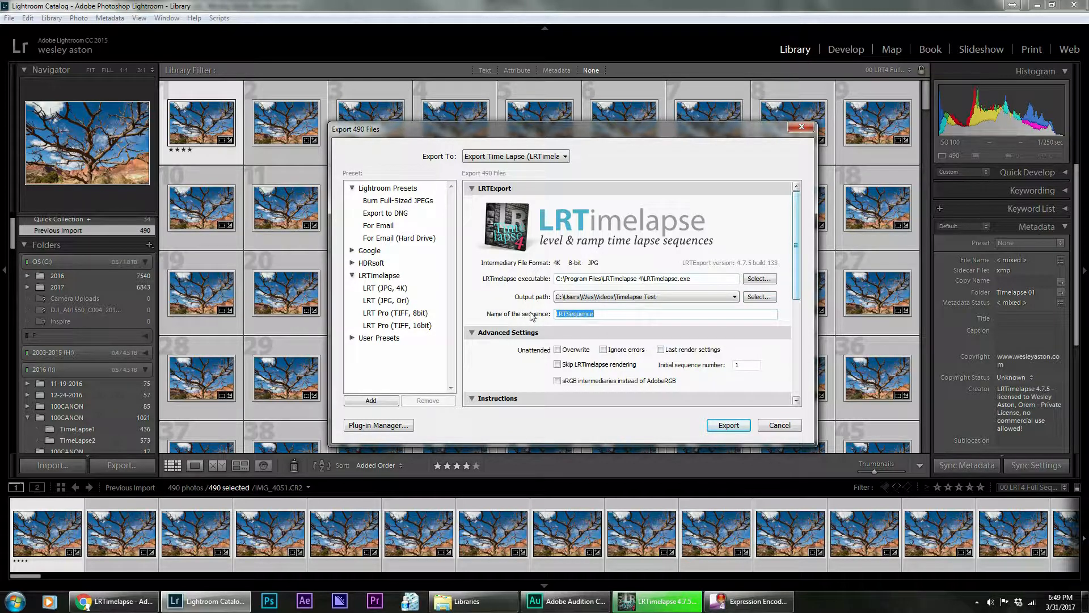
text(03312017)
scroll(658, 377, down, 5)
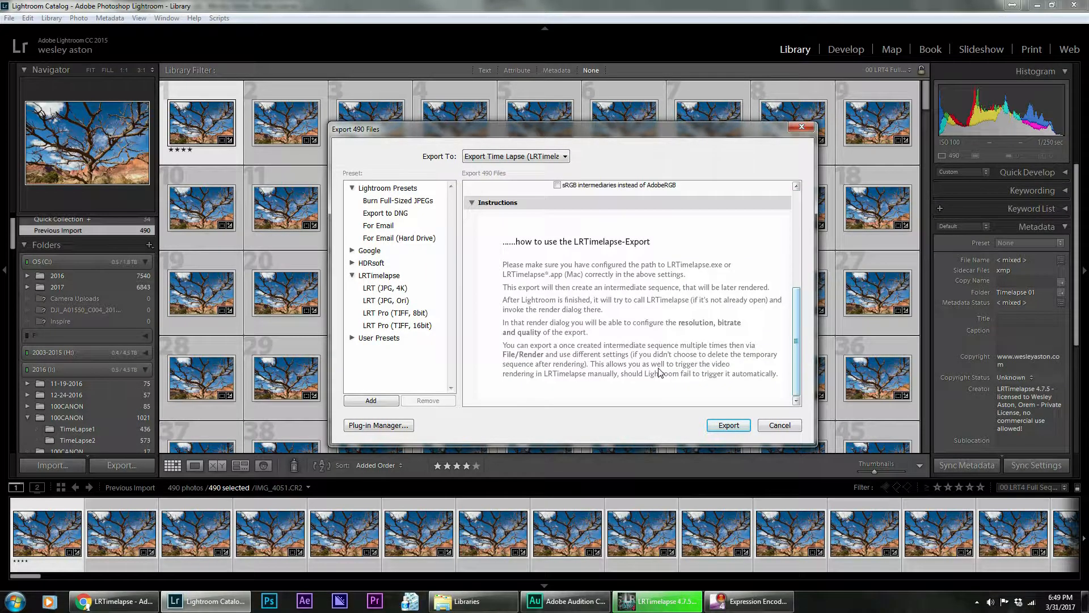
scroll(660, 373, up, 5)
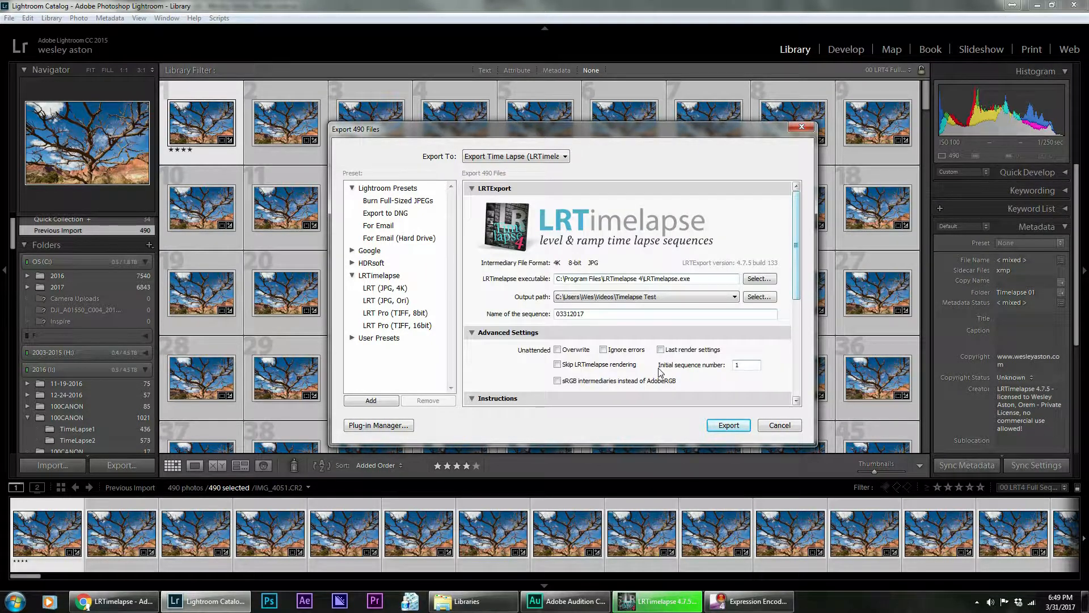
click(741, 426)
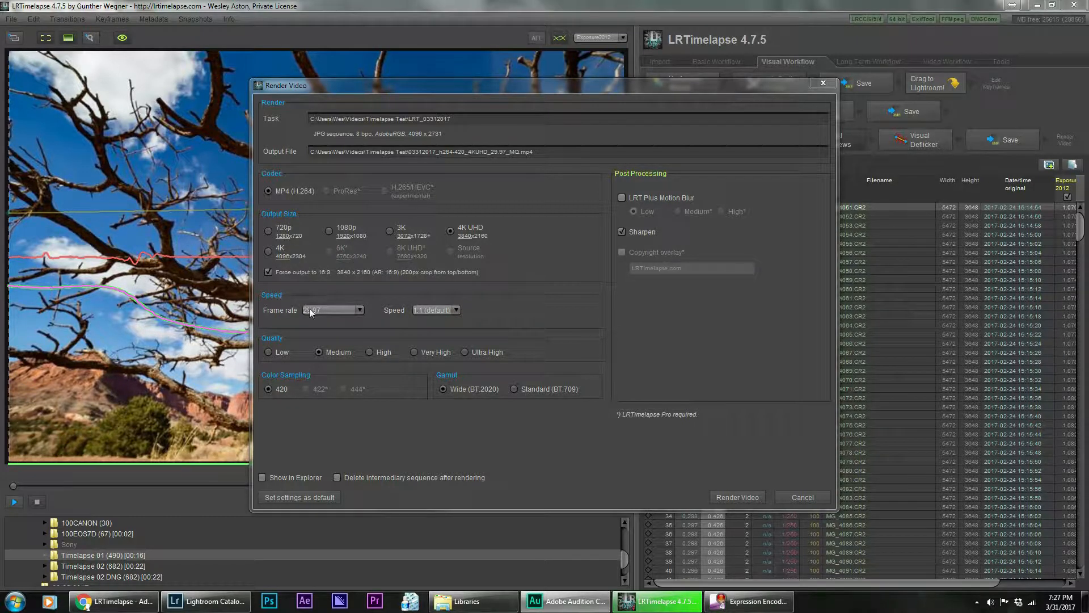
- Keep the frame rate at 29.97, render the sequence as an MP4 (H.264) video and play the rendered file from the Timelapse Test folder
click(359, 311)
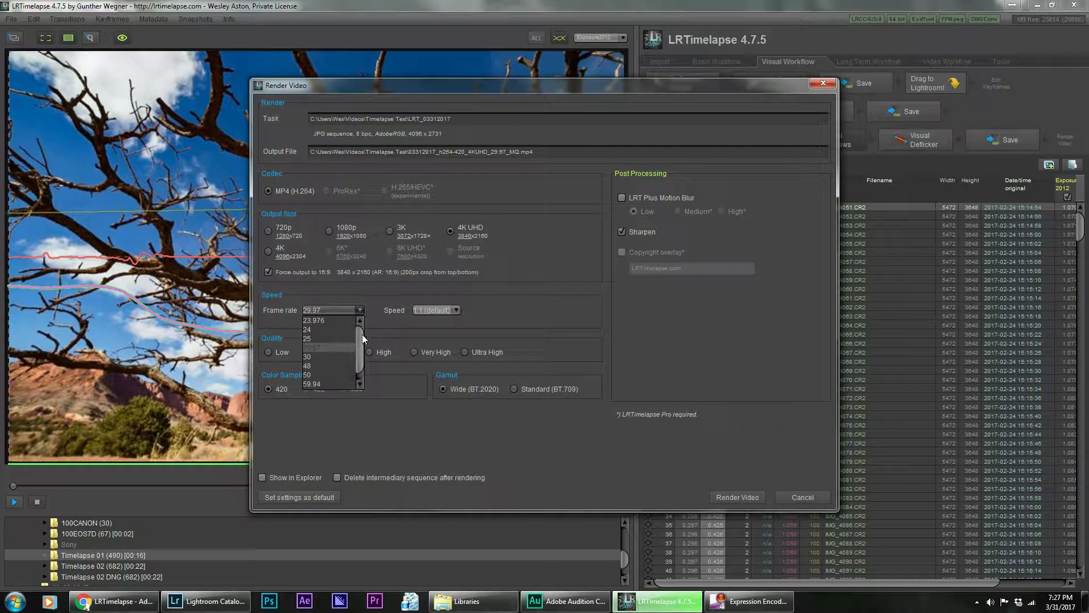
drag(362, 335, 360, 349)
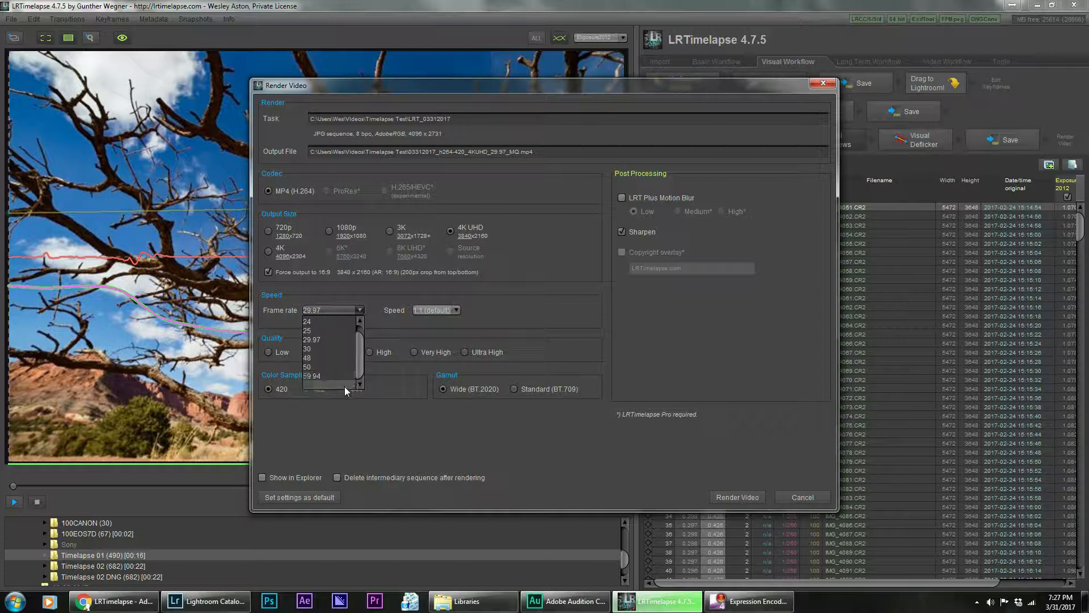
drag(361, 366, 359, 351)
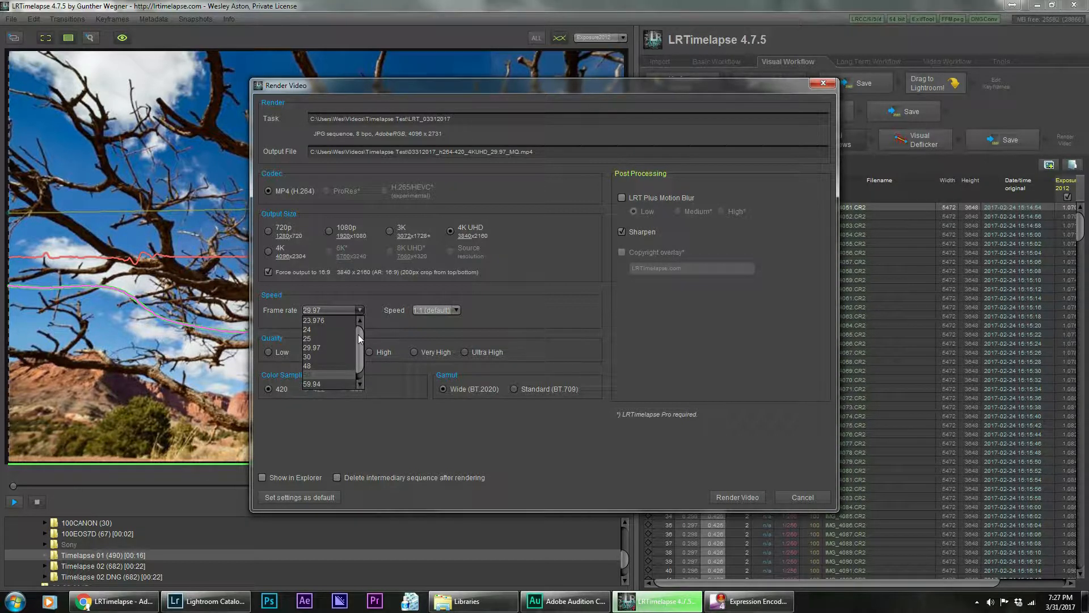
click(367, 321)
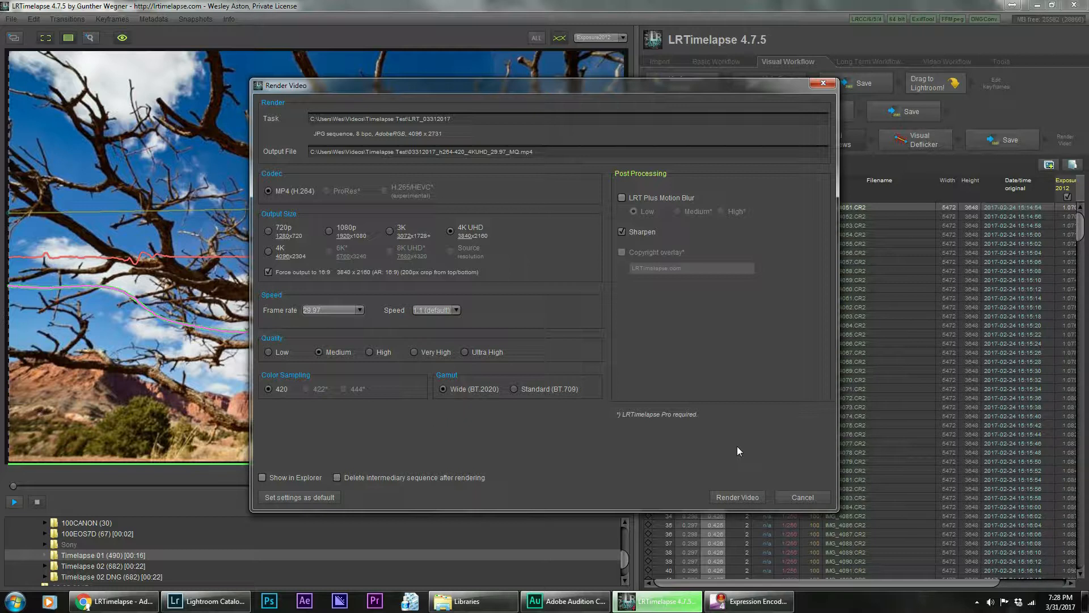
click(738, 497)
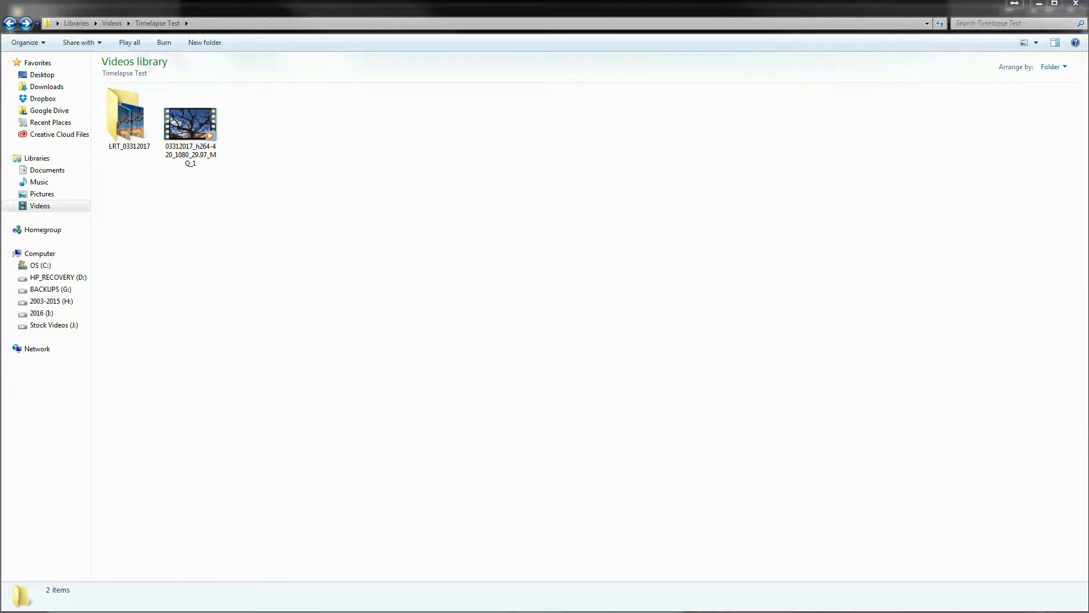
click(197, 141)
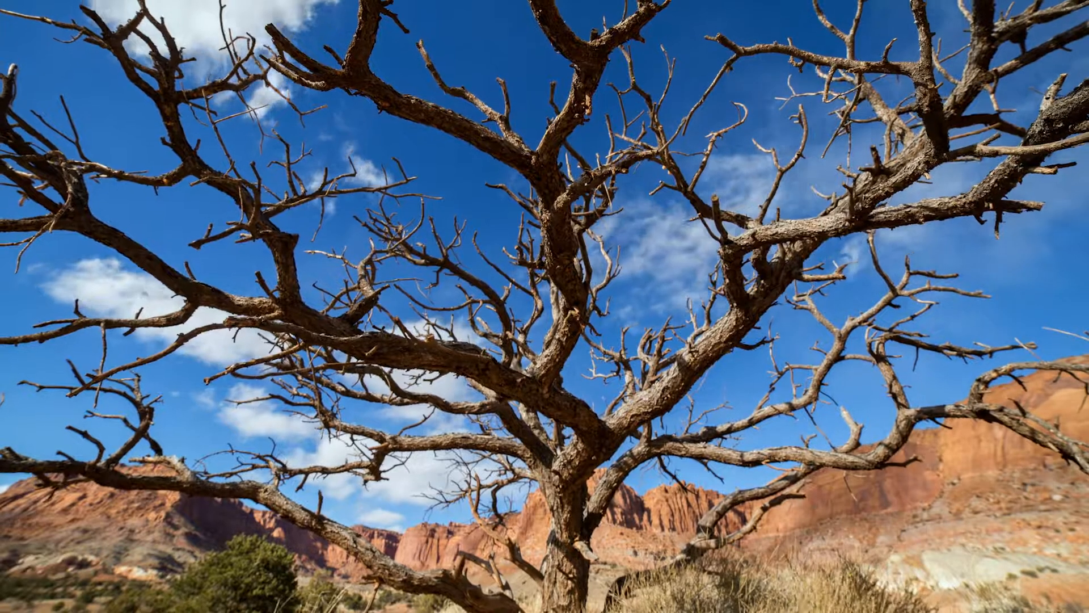